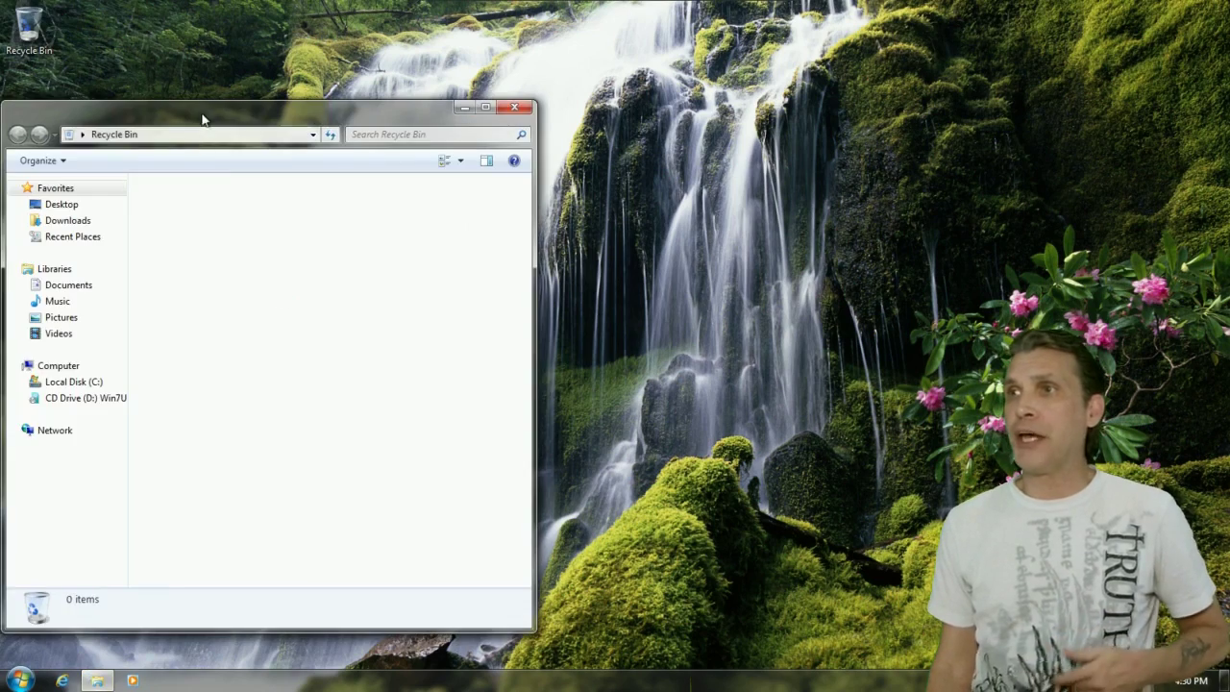
Check drive C:'s properties (11.4 GB used, 68.4 GB free), then close the Explorer windows
drag(205, 110, 315, 90)
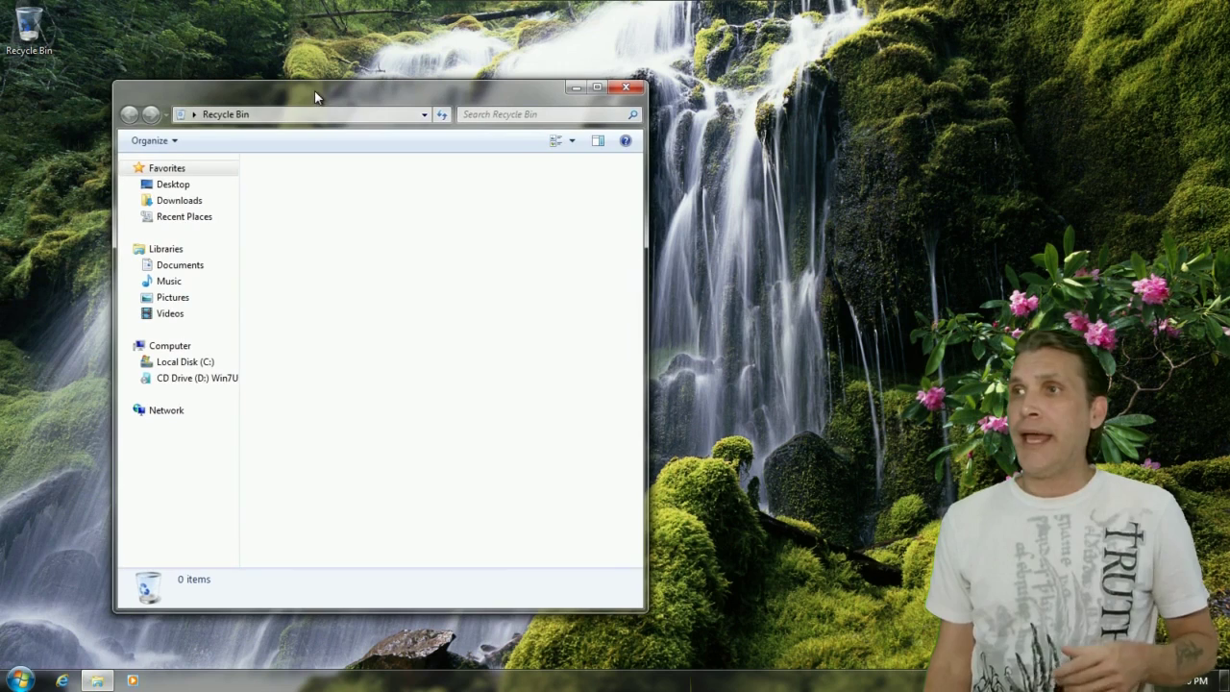
right_click(195, 368)
click(233, 564)
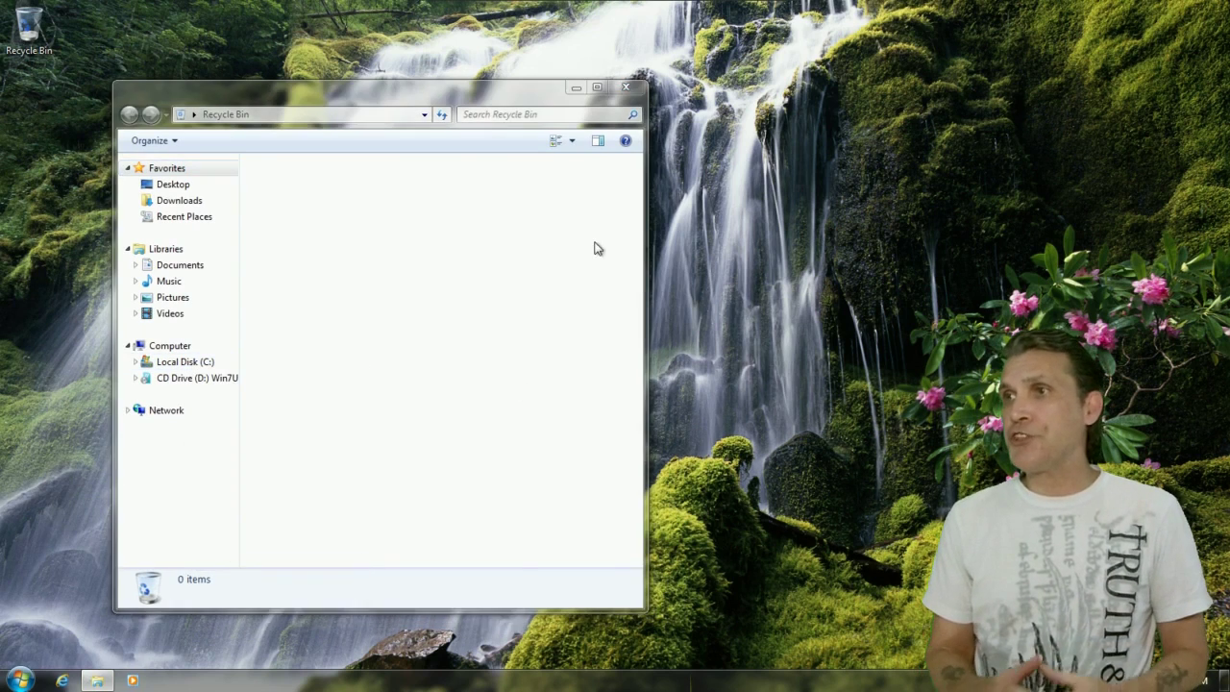
click(625, 88)
drag(429, 293, 416, 127)
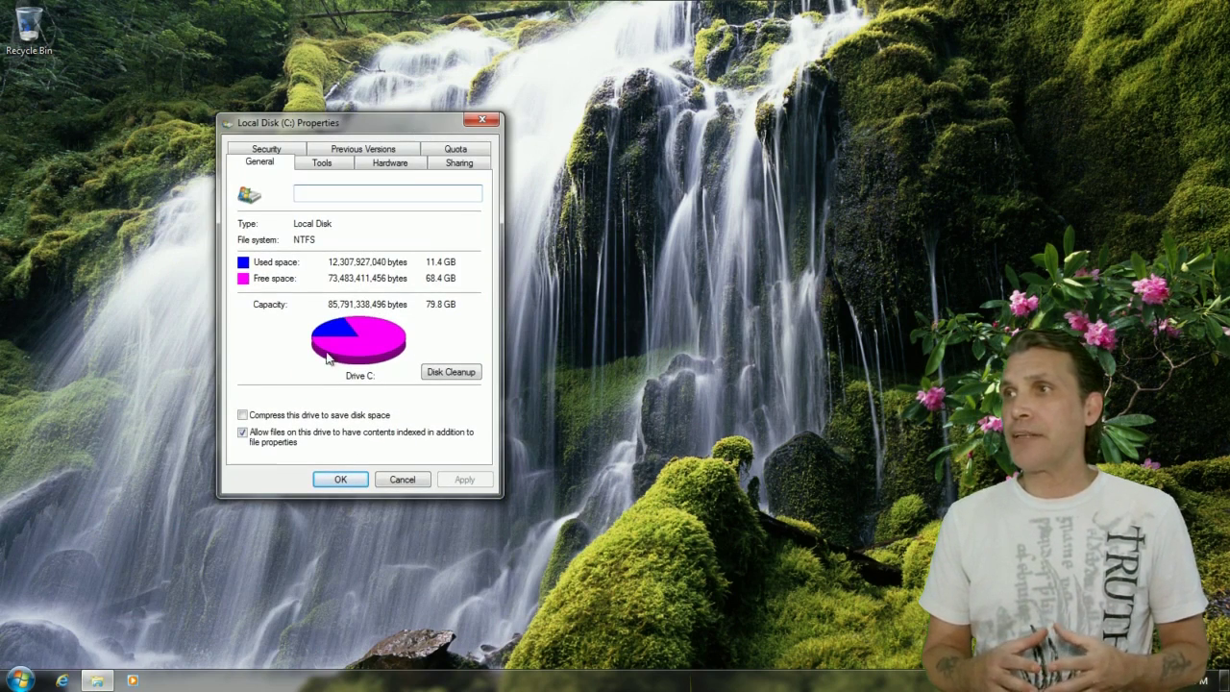
click(481, 119)
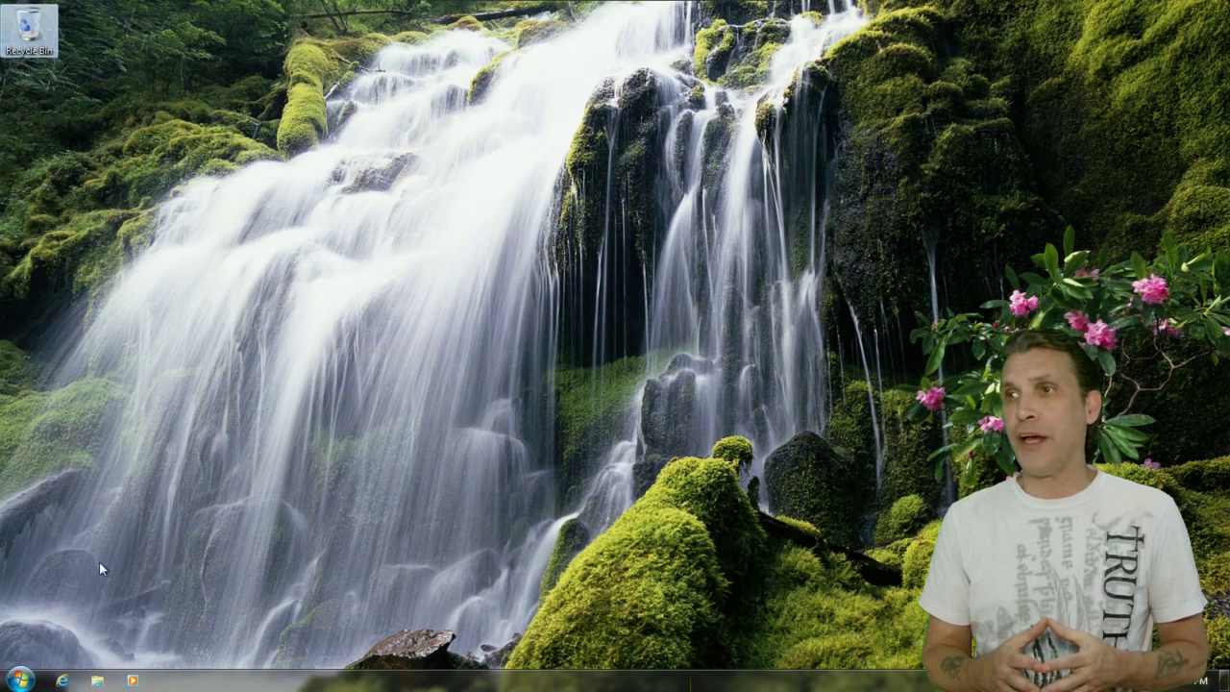
click(20, 680)
Defragment drive C: in Disk Defragmenter until it shows 0% fragmented, then close it
text(defr)
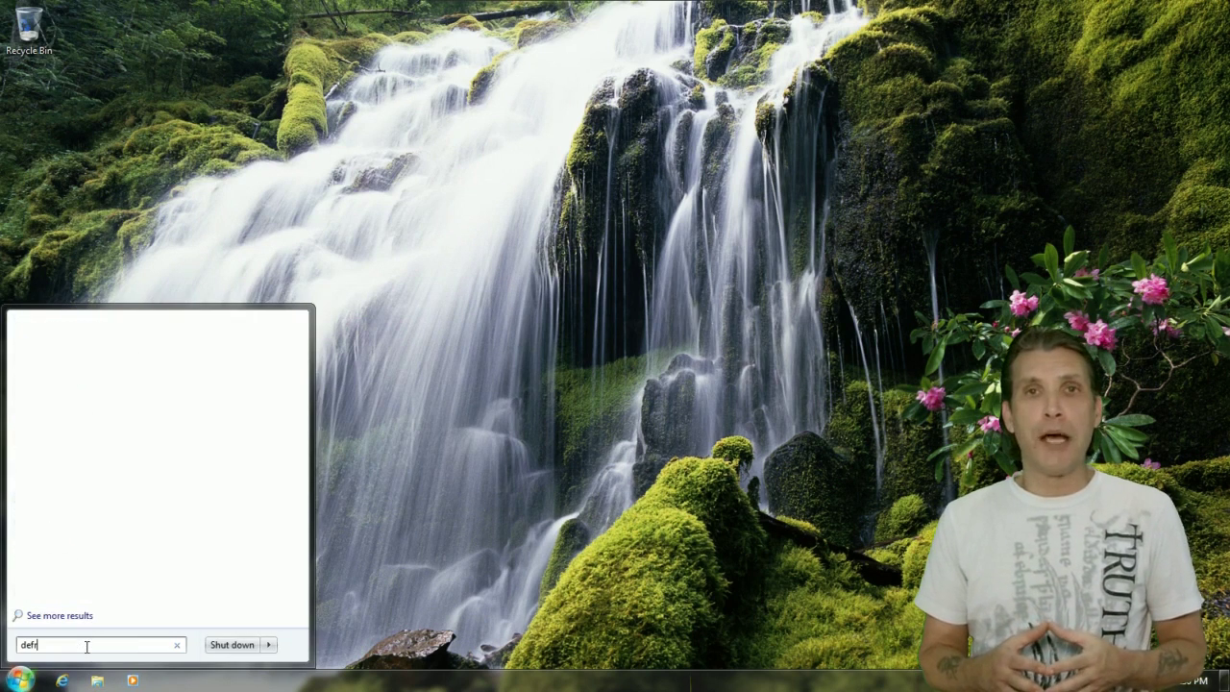
click(71, 347)
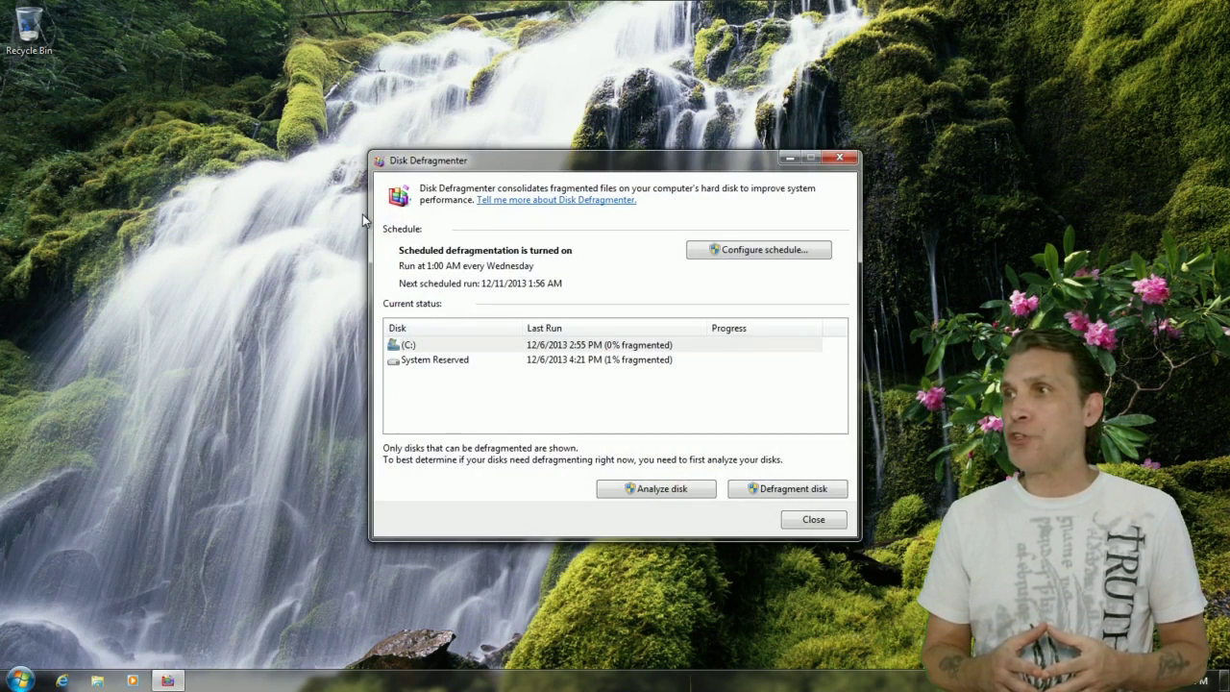
click(544, 351)
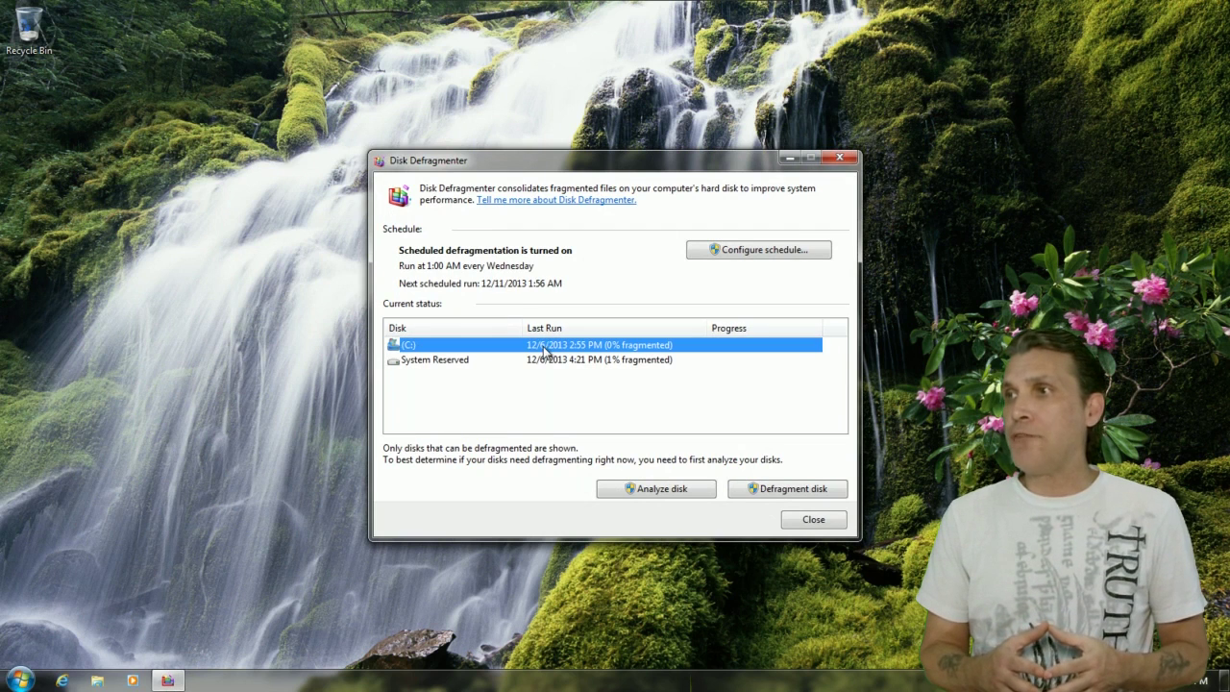
click(772, 490)
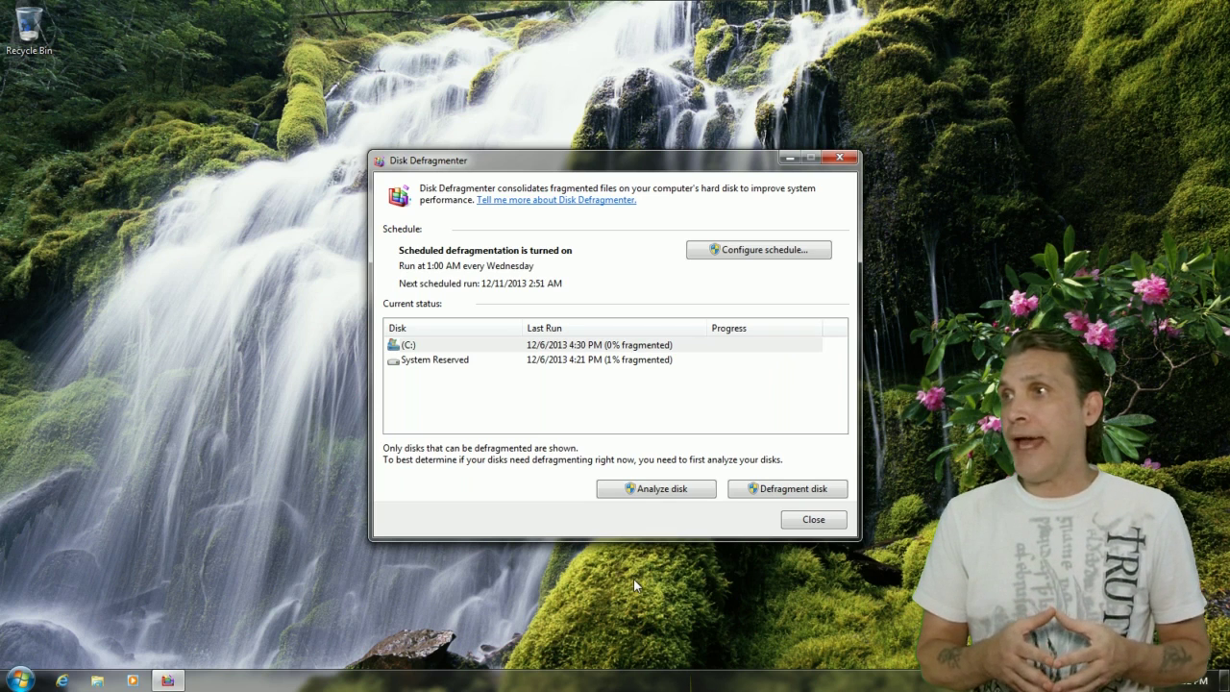
click(657, 488)
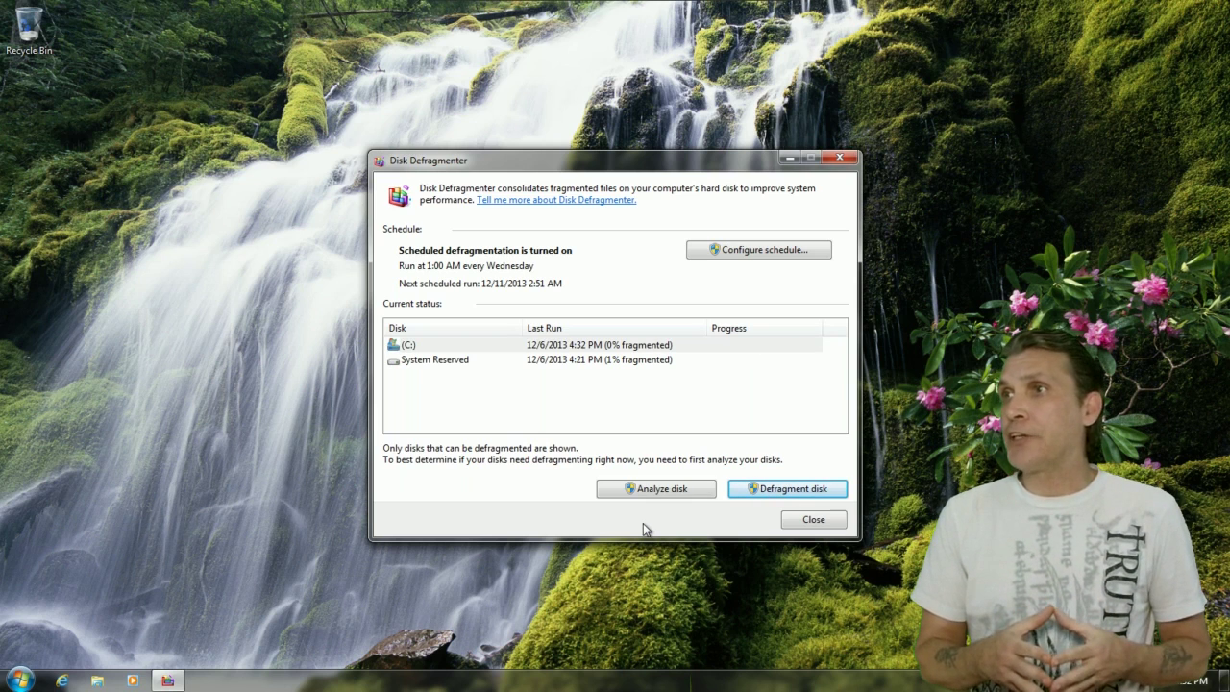
click(817, 522)
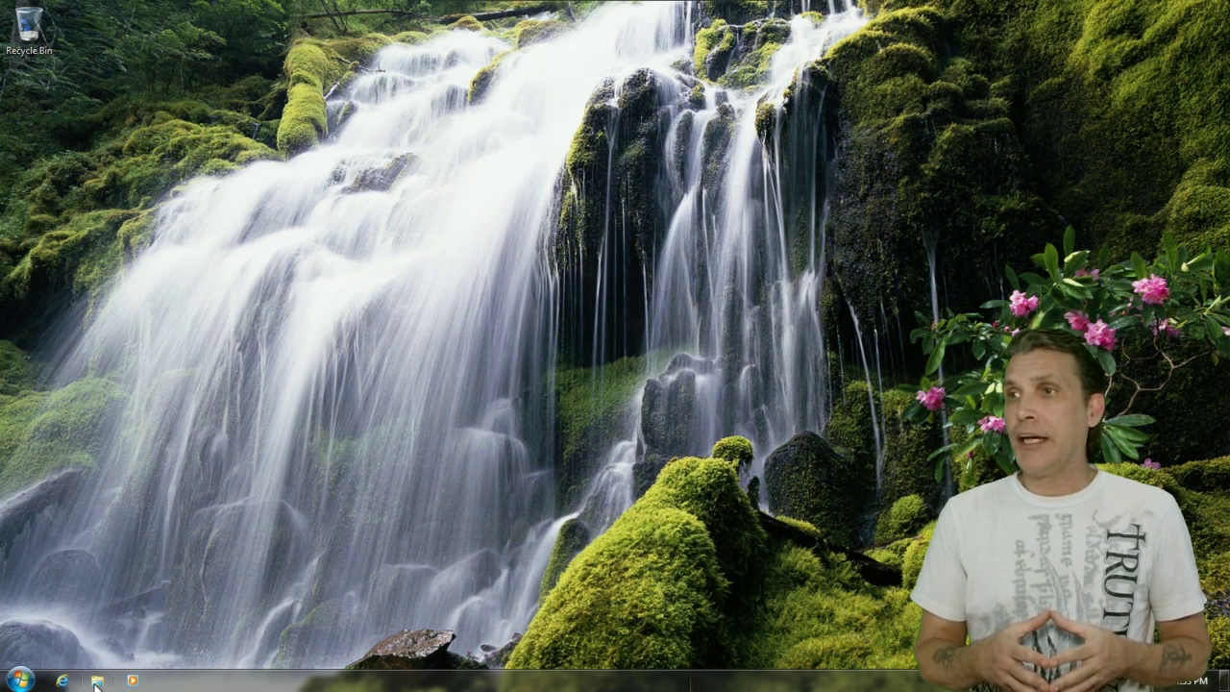
Verify the CD Drive (D:) holds isolinux and manjaro folders, then restart Windows
click(97, 681)
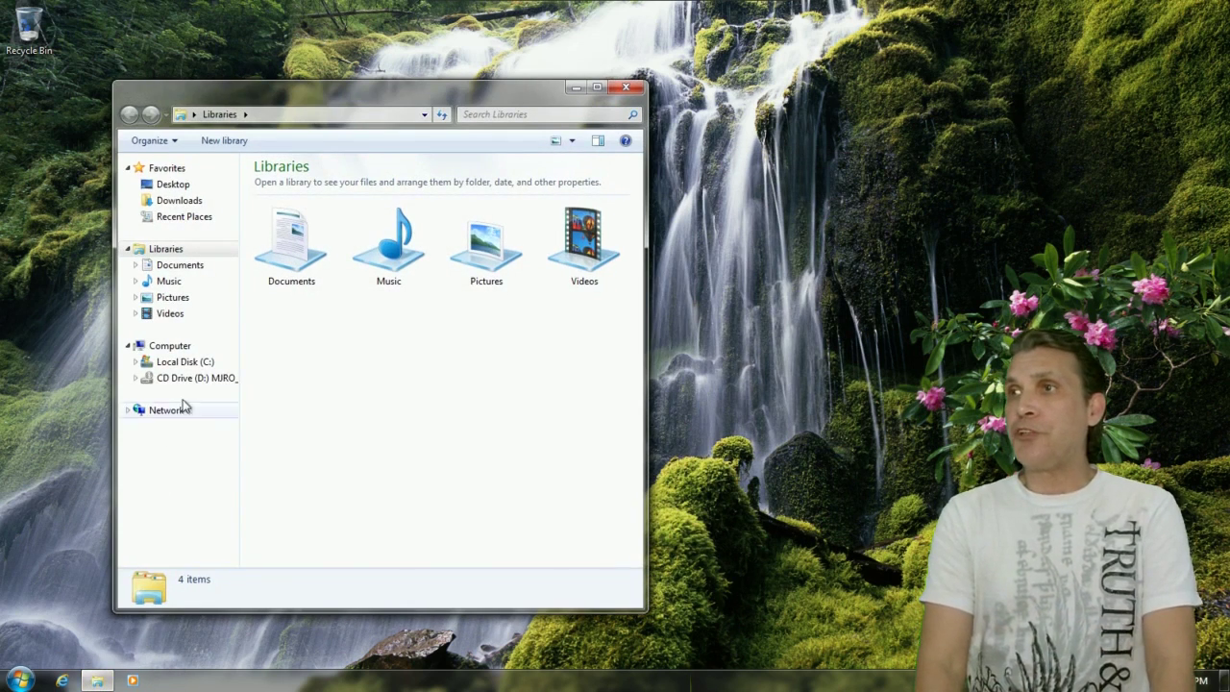
click(170, 382)
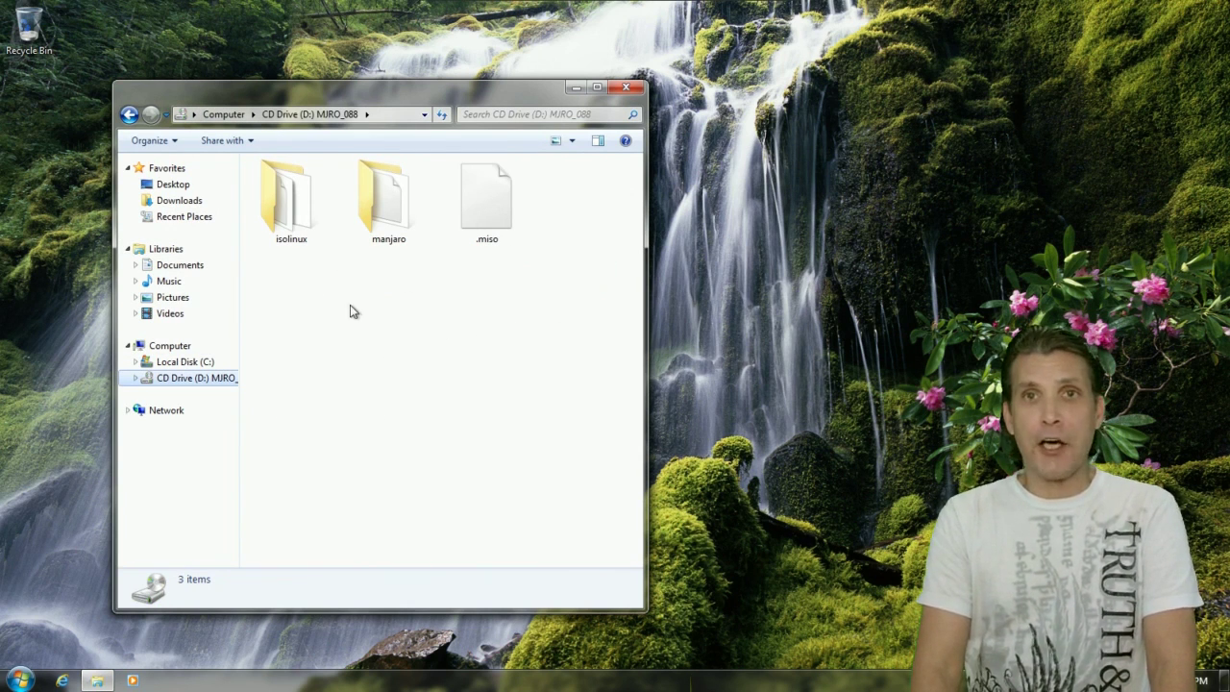
click(625, 89)
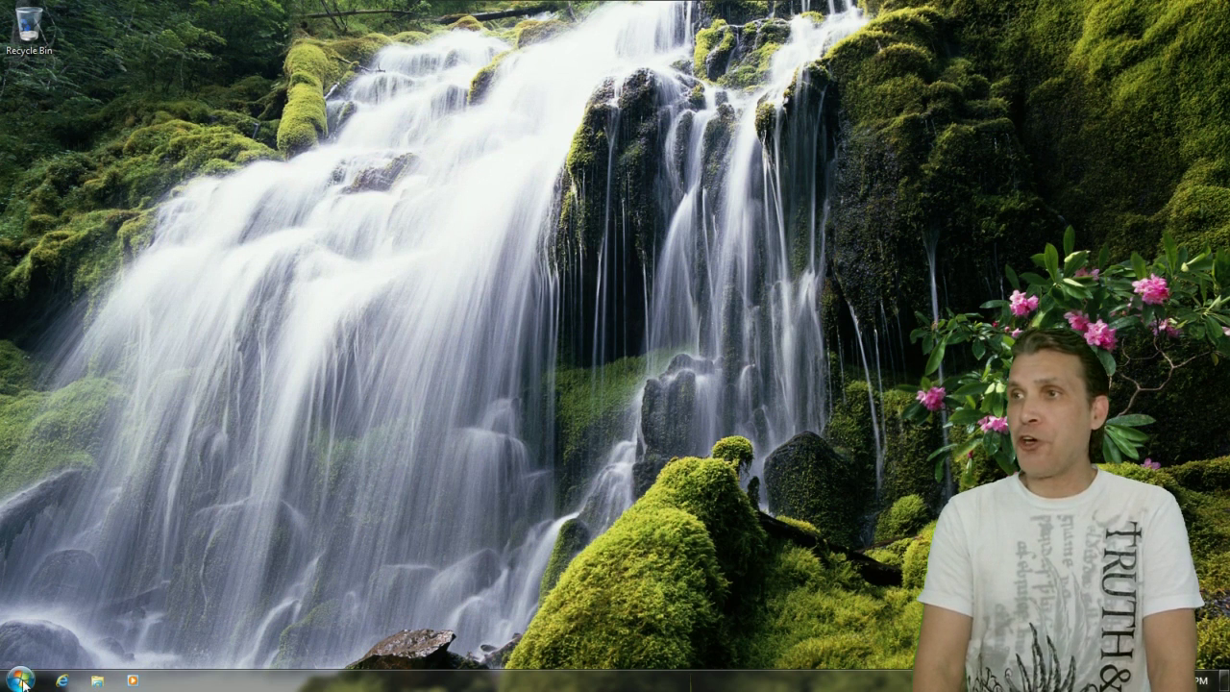
click(21, 682)
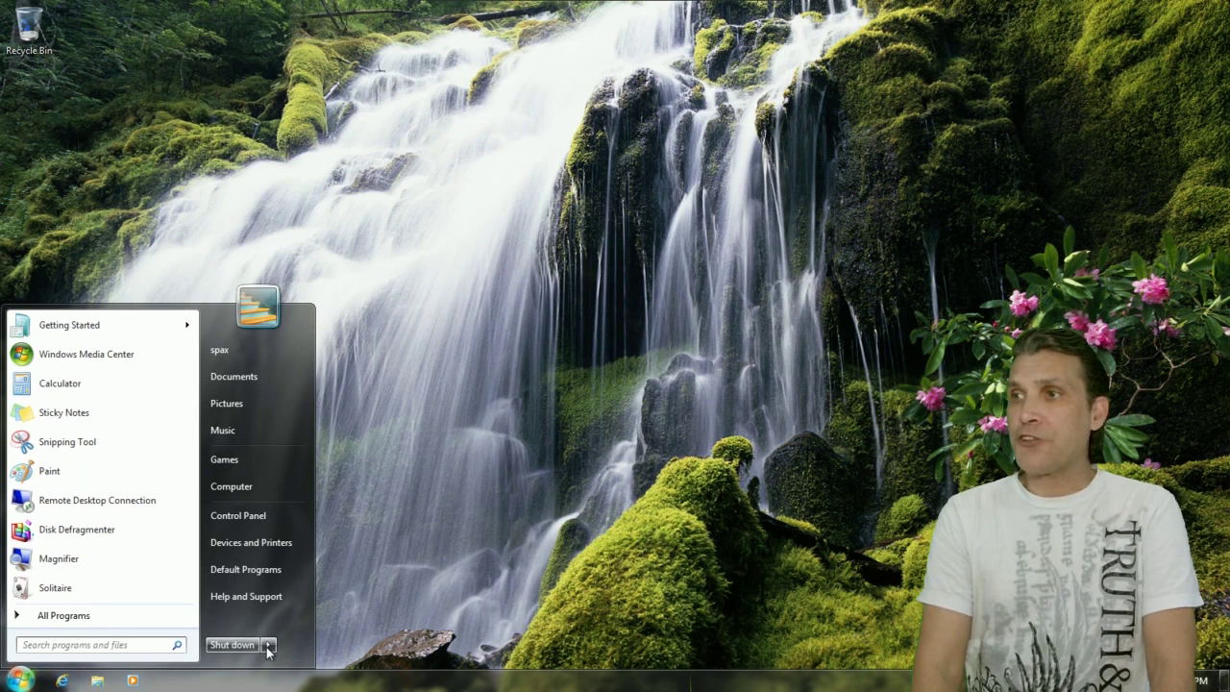
mouse_move(269, 650)
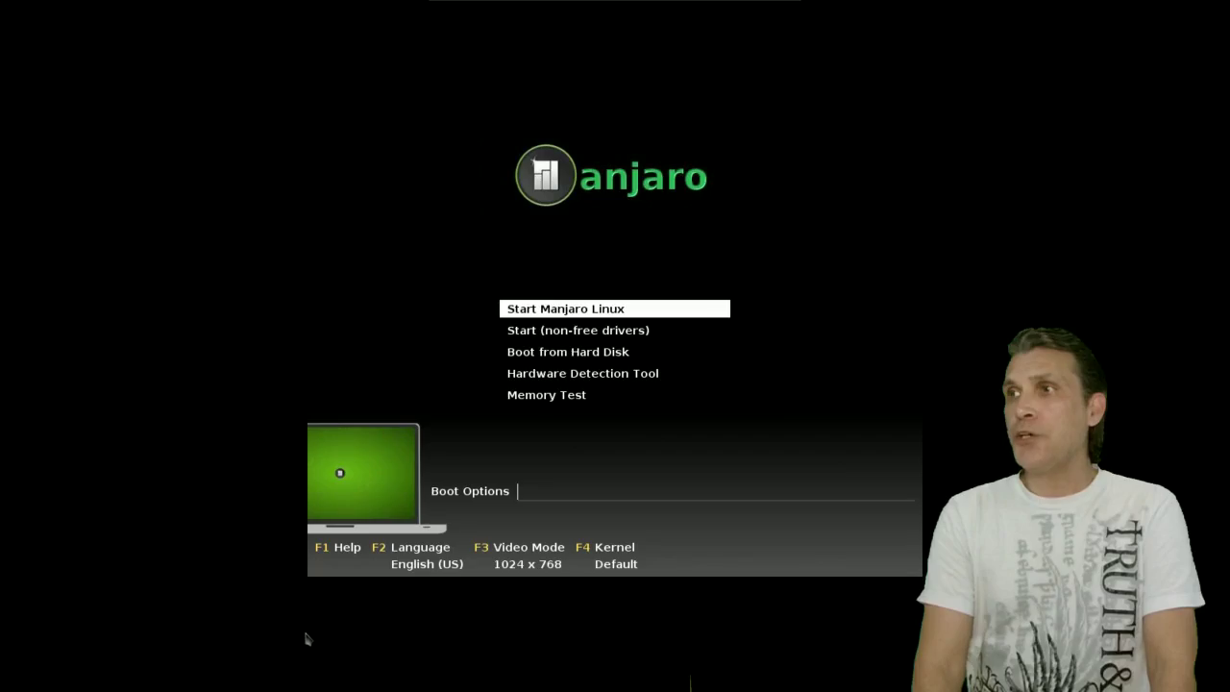
Boot the Start Manjaro Linux entry and minimize the Welcome to Manjaro window
key(Return)
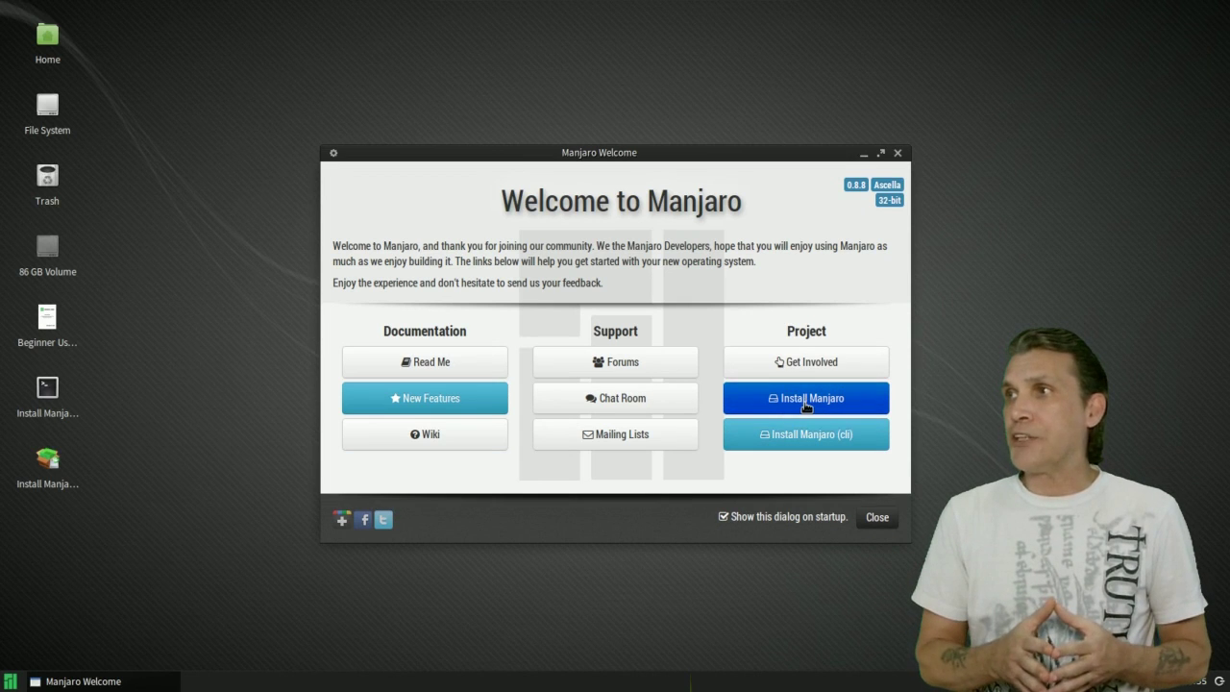
click(864, 154)
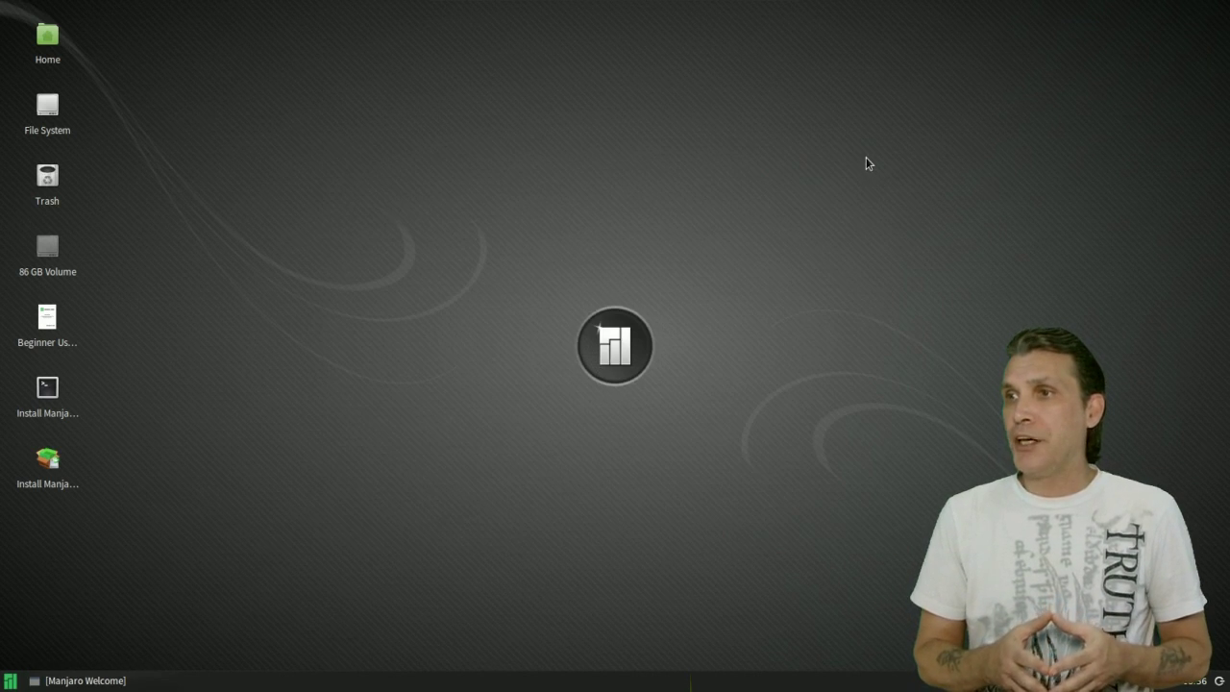
Find GParted by searching 'Gp' in the Xfce menu and launch it with root authentication
click(10, 681)
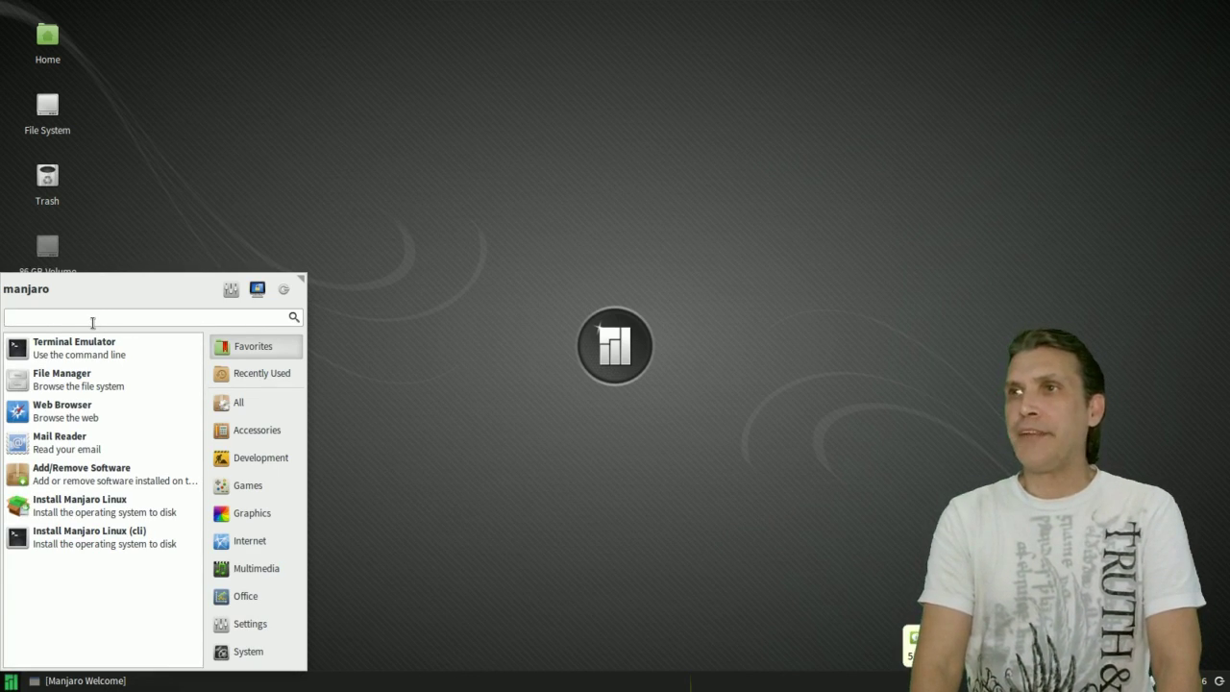
text(Gpo)
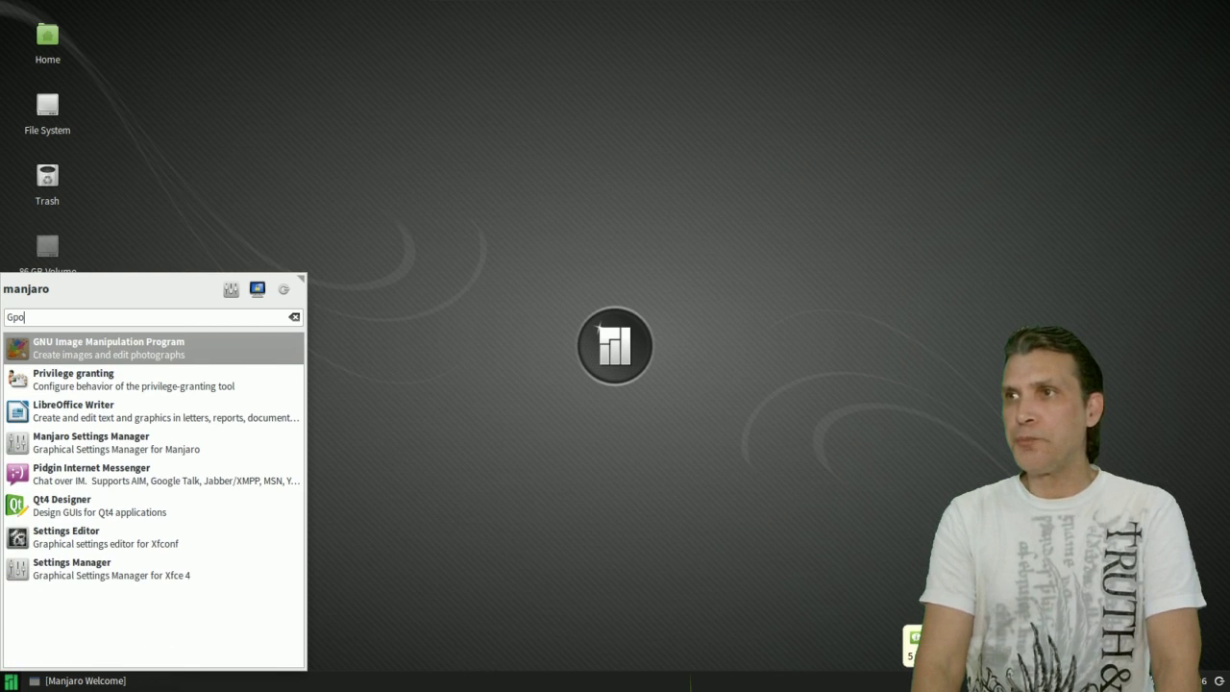
key(BackSpace)
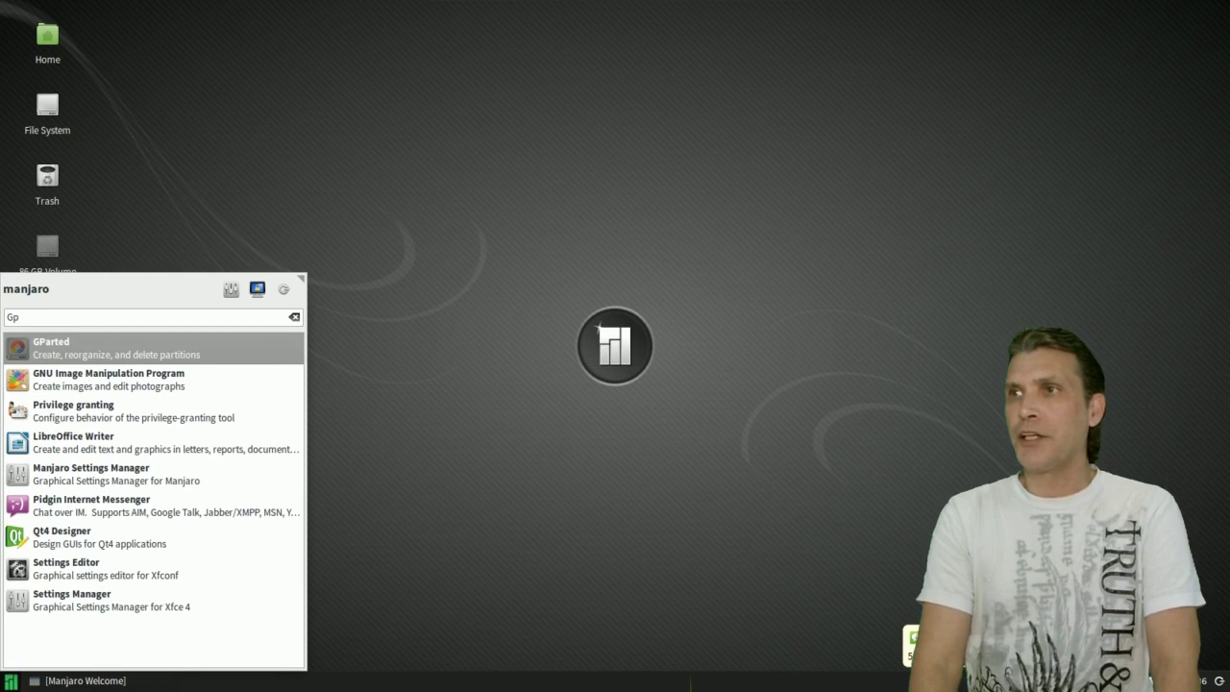
click(81, 348)
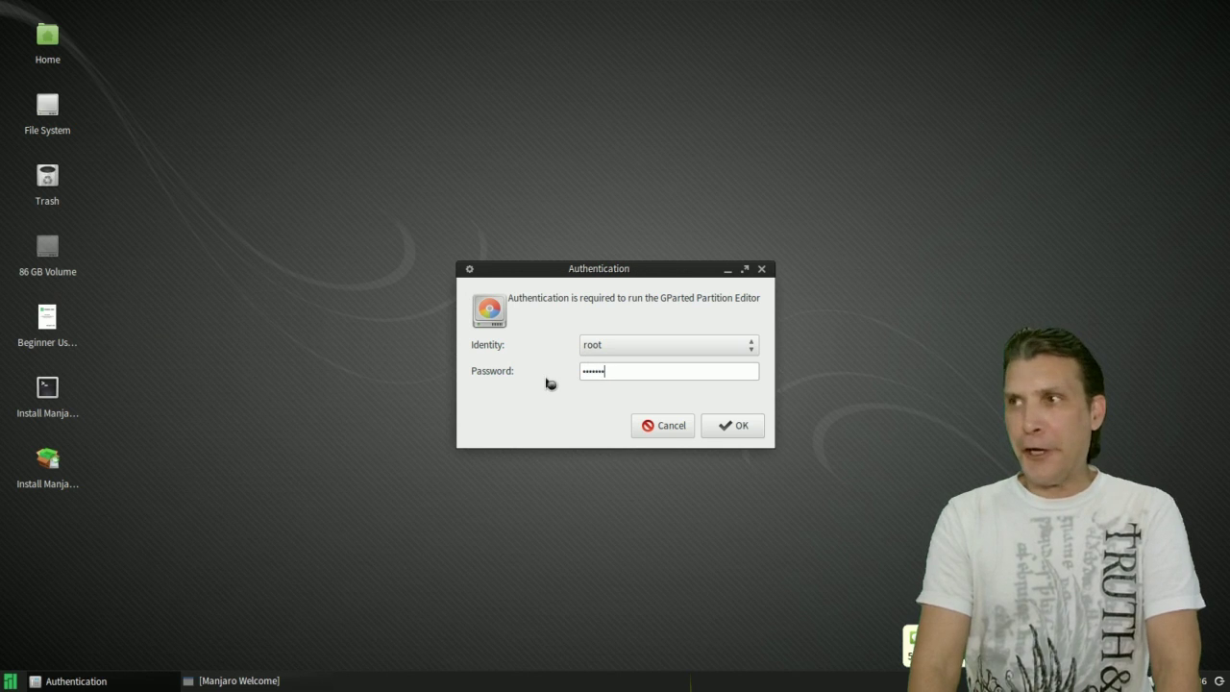
click(748, 430)
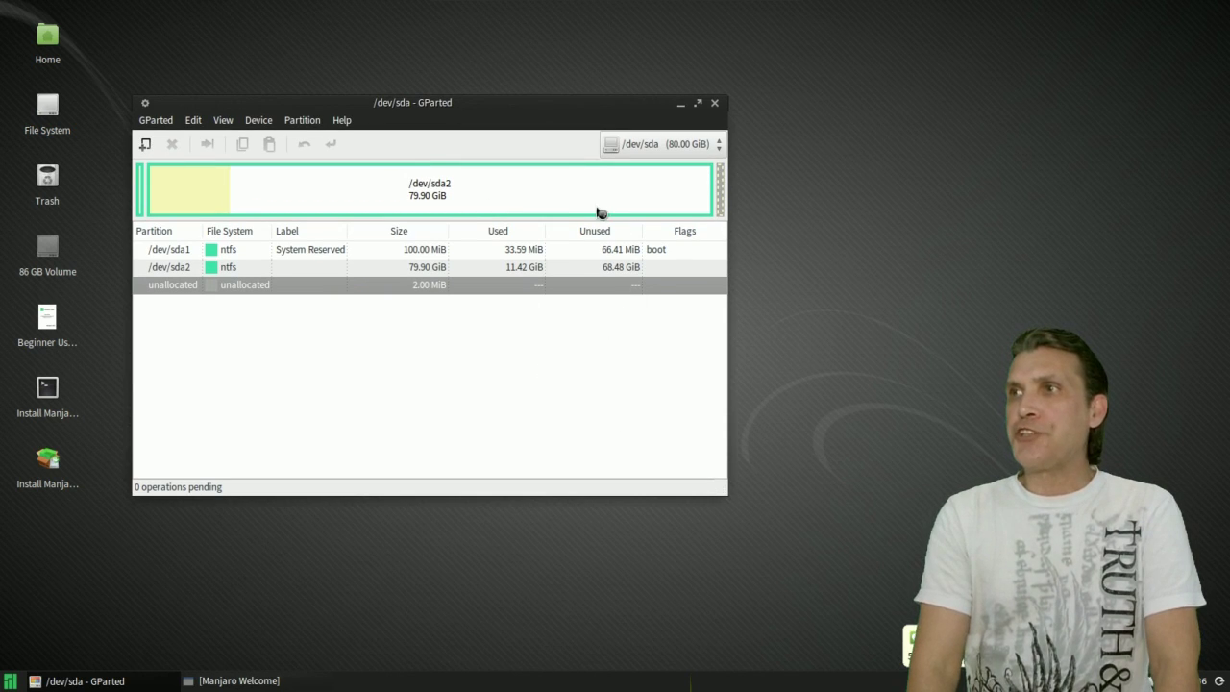
Resize /dev/sda2 down to about 39273 MiB (38.35 GiB), freeing 41.55 GiB
right_click(575, 200)
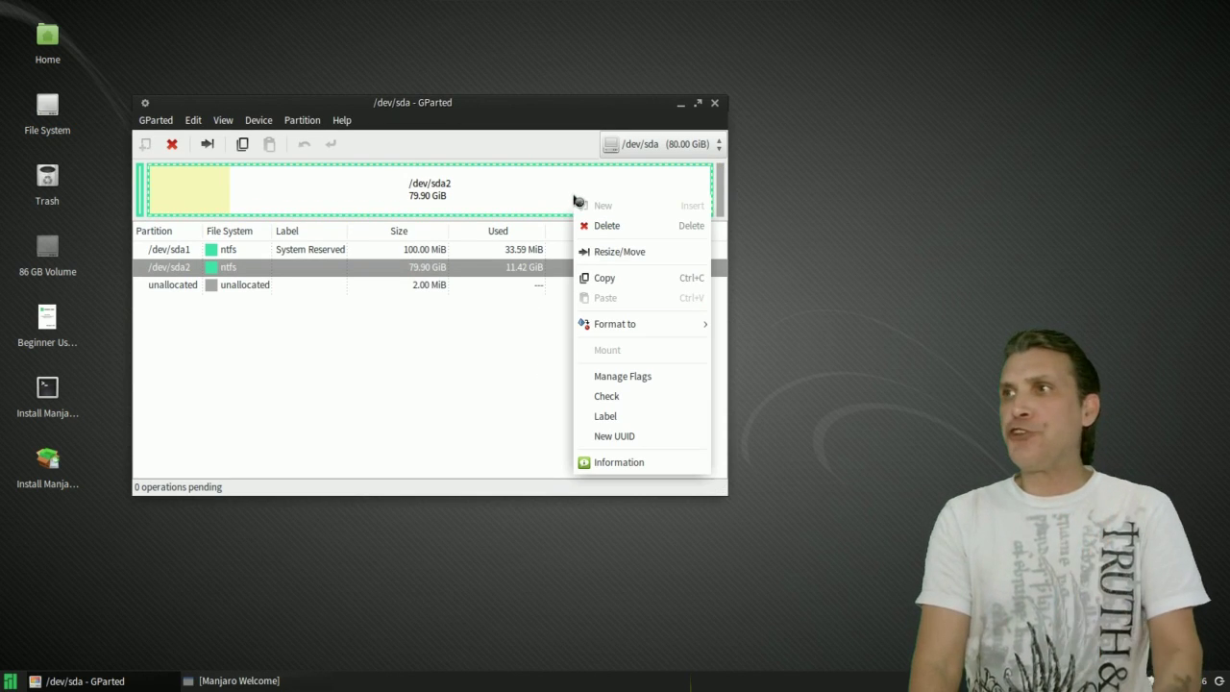
click(600, 254)
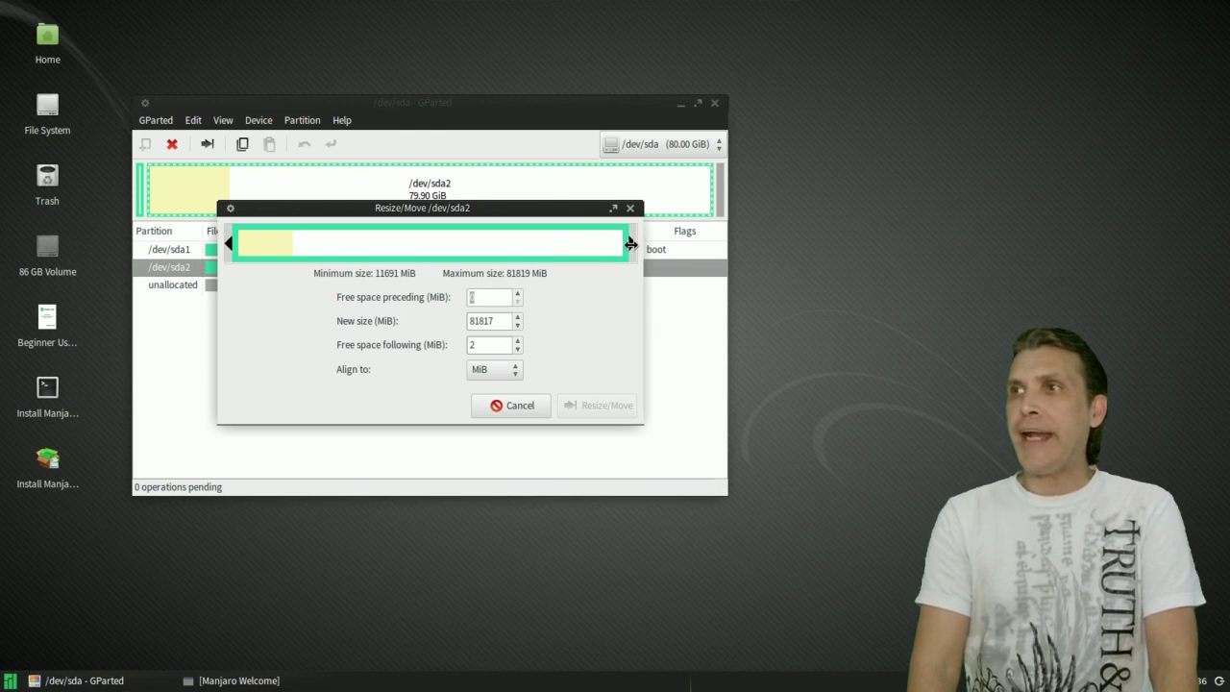
drag(629, 244, 430, 244)
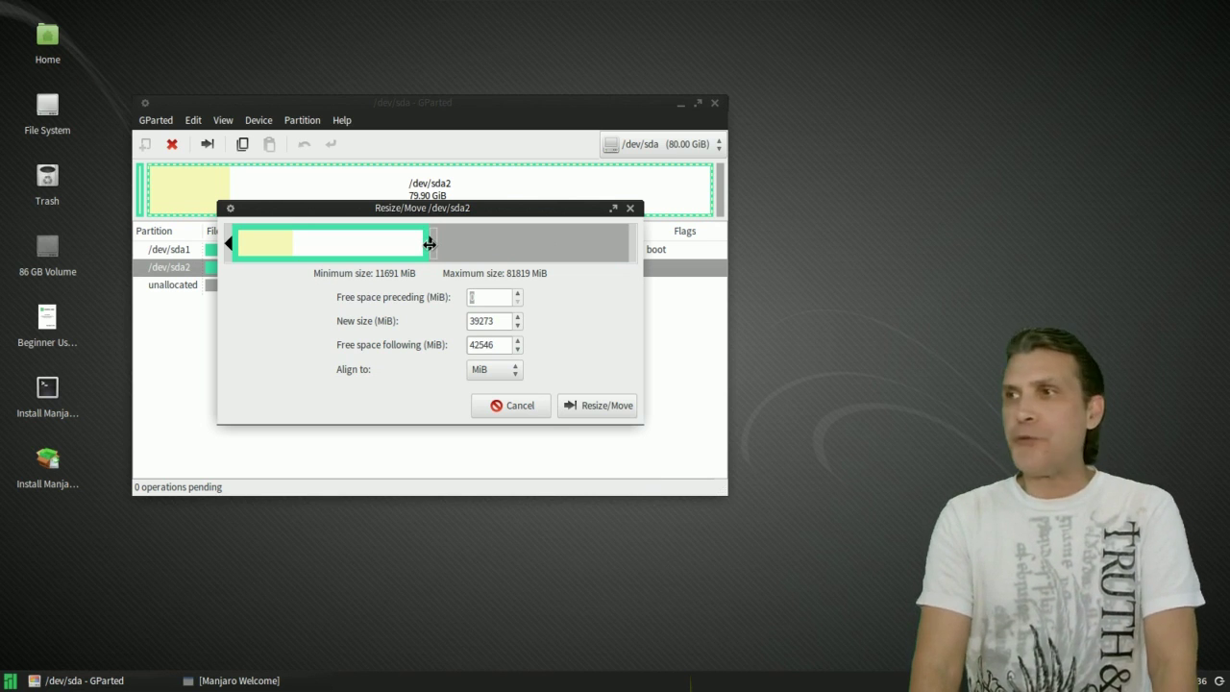
click(587, 407)
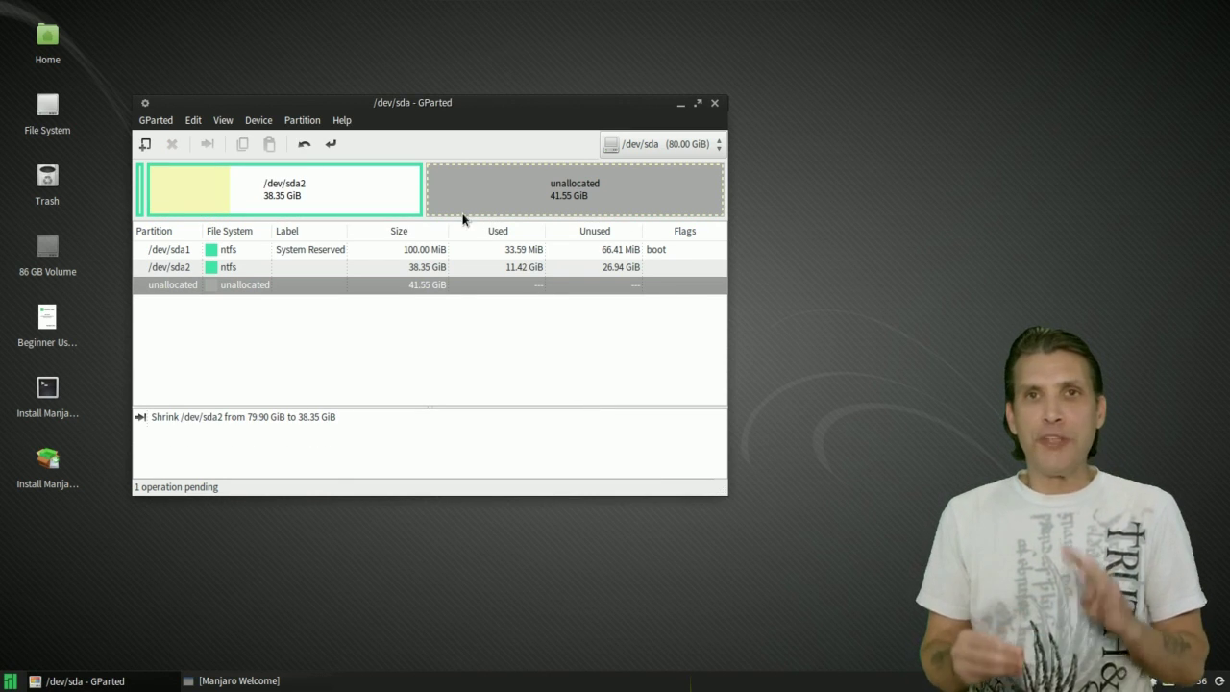
Create a 41.55 GiB extended partition spanning all the unallocated space
click(305, 121)
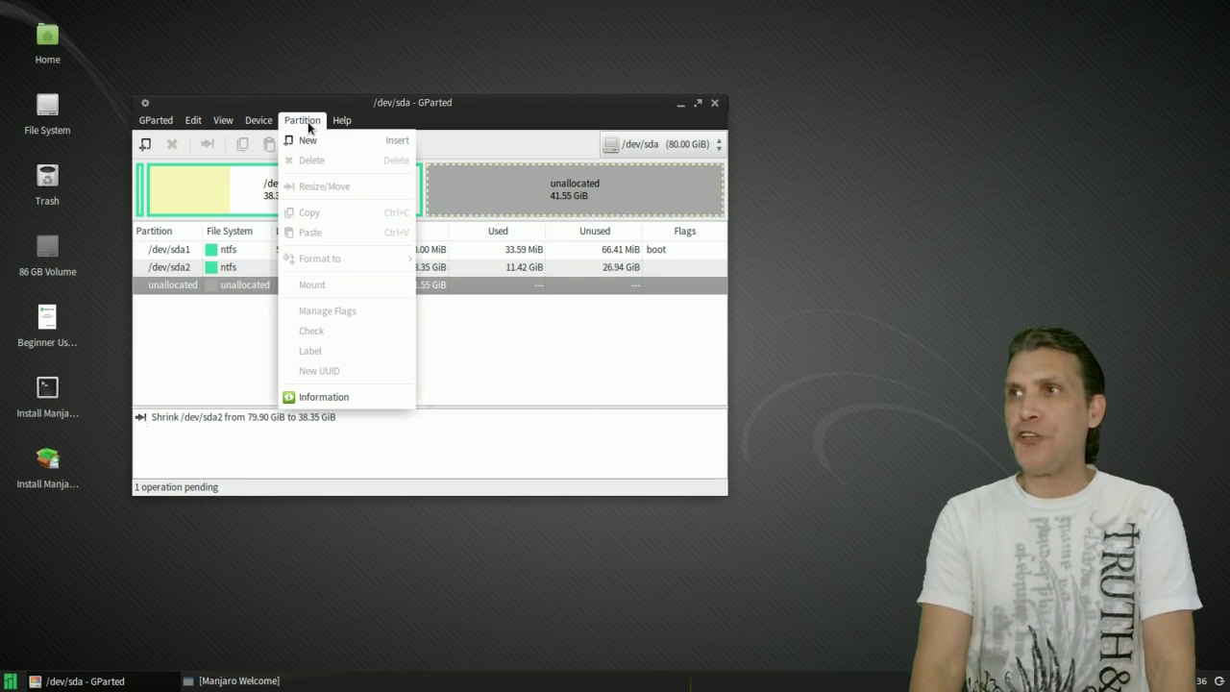
click(307, 142)
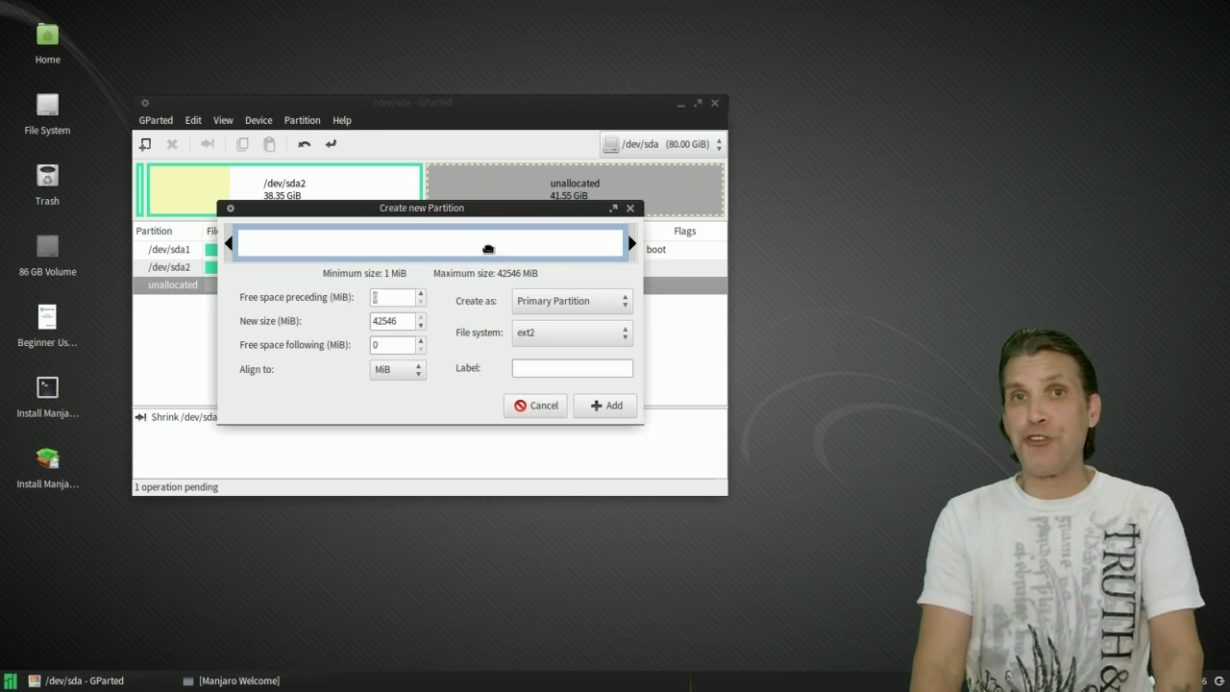
click(575, 303)
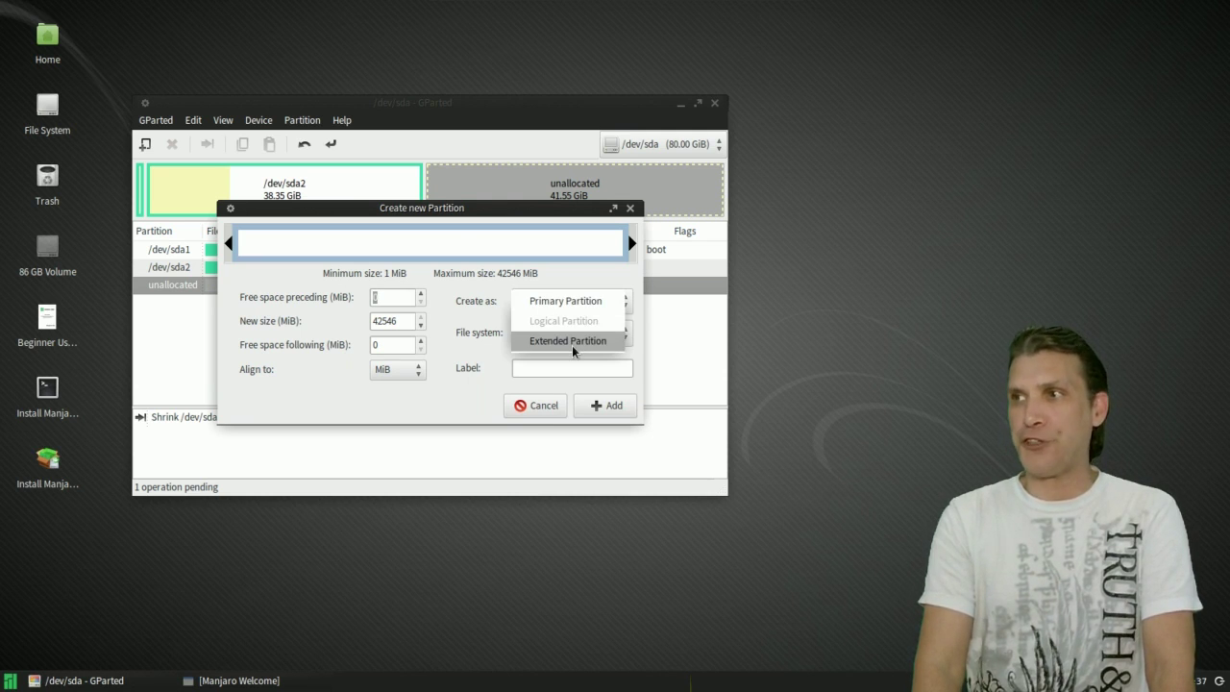
click(573, 341)
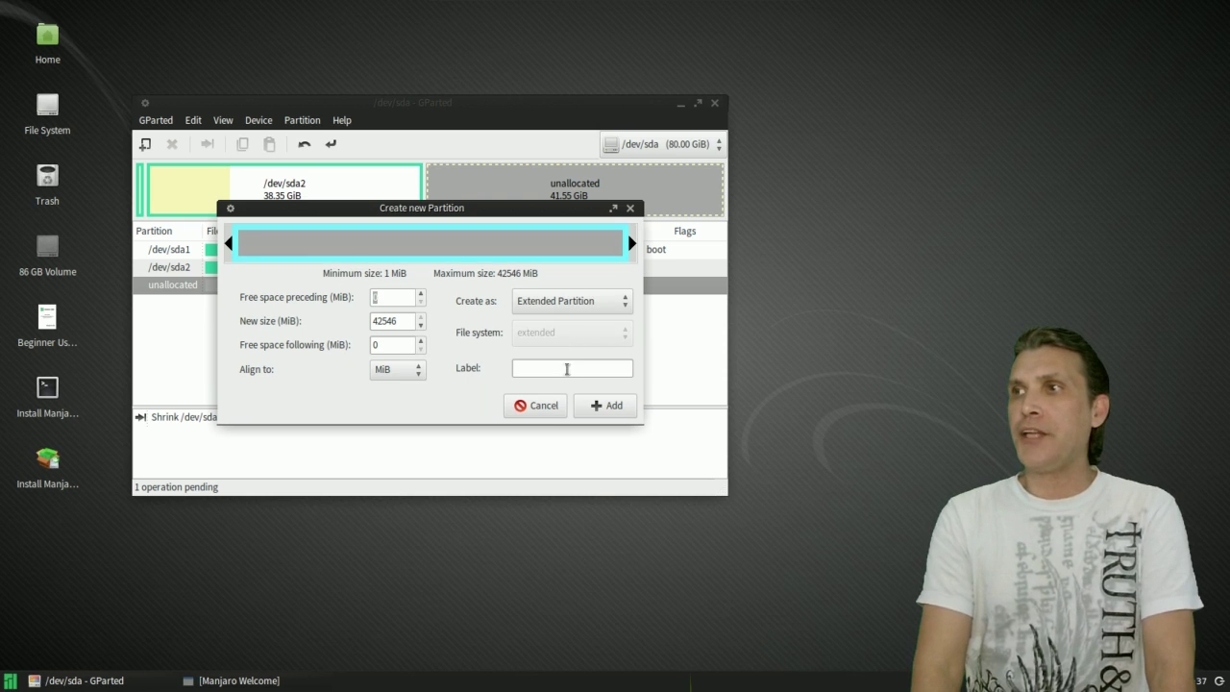
click(596, 407)
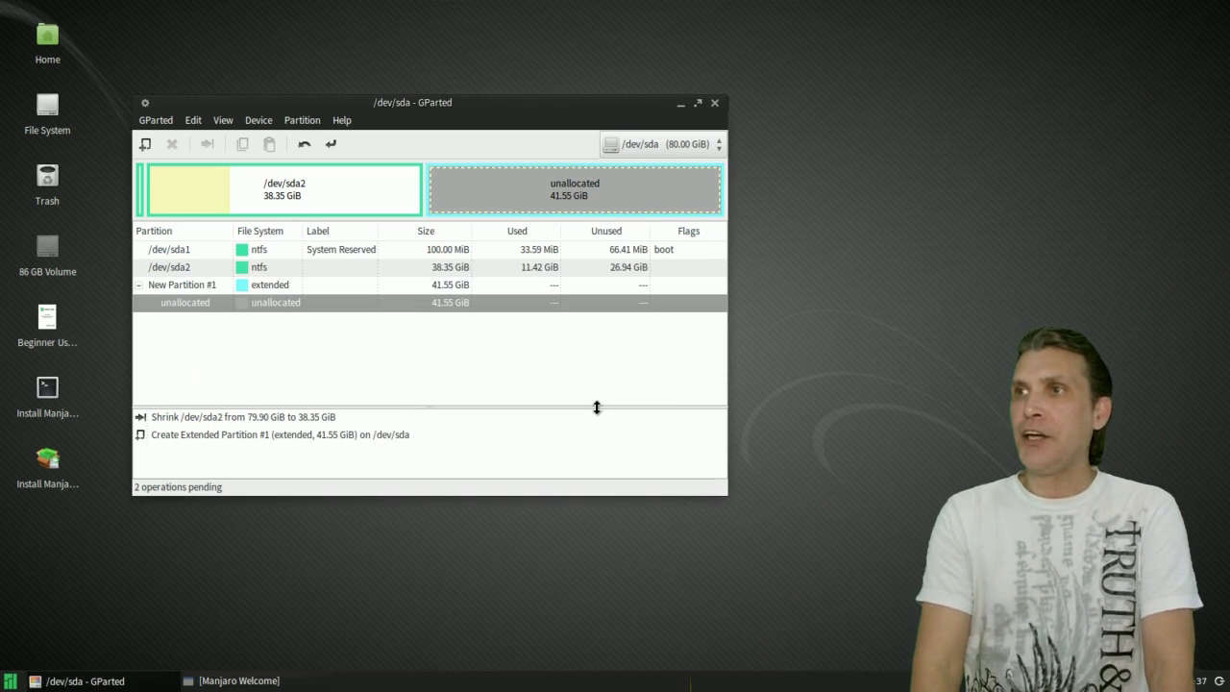
right_click(263, 303)
Add a 12.63 GiB ext4 logical root partition inside the extended partition
click(279, 316)
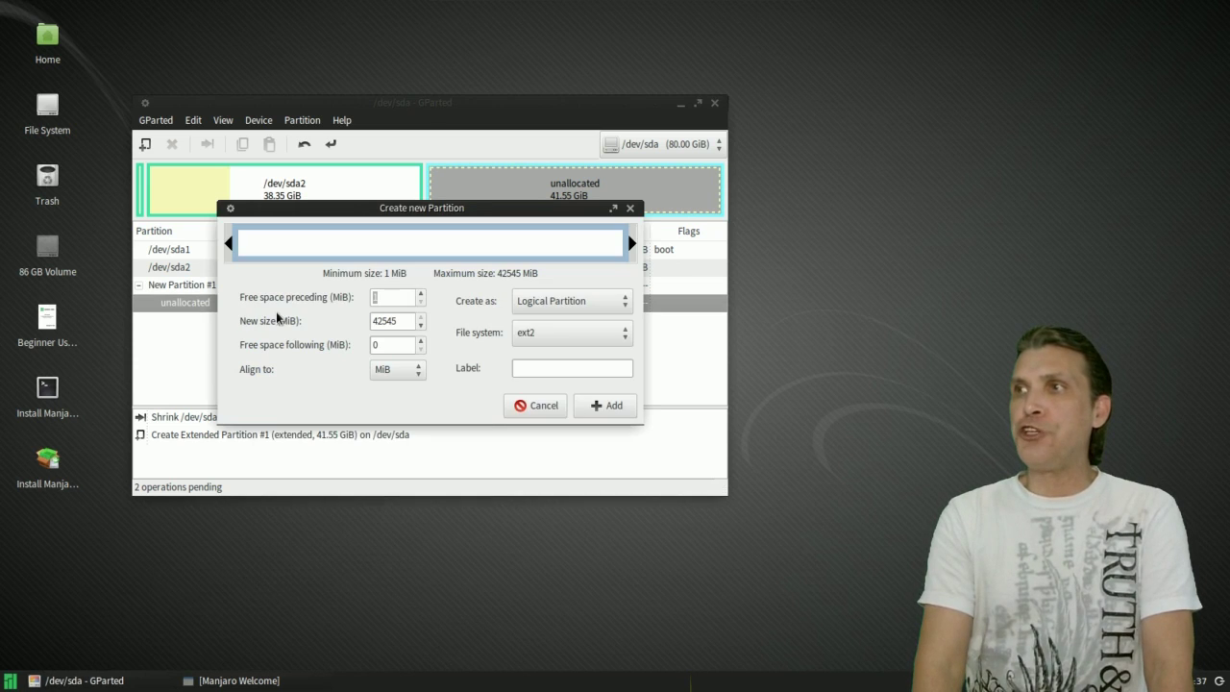
click(536, 334)
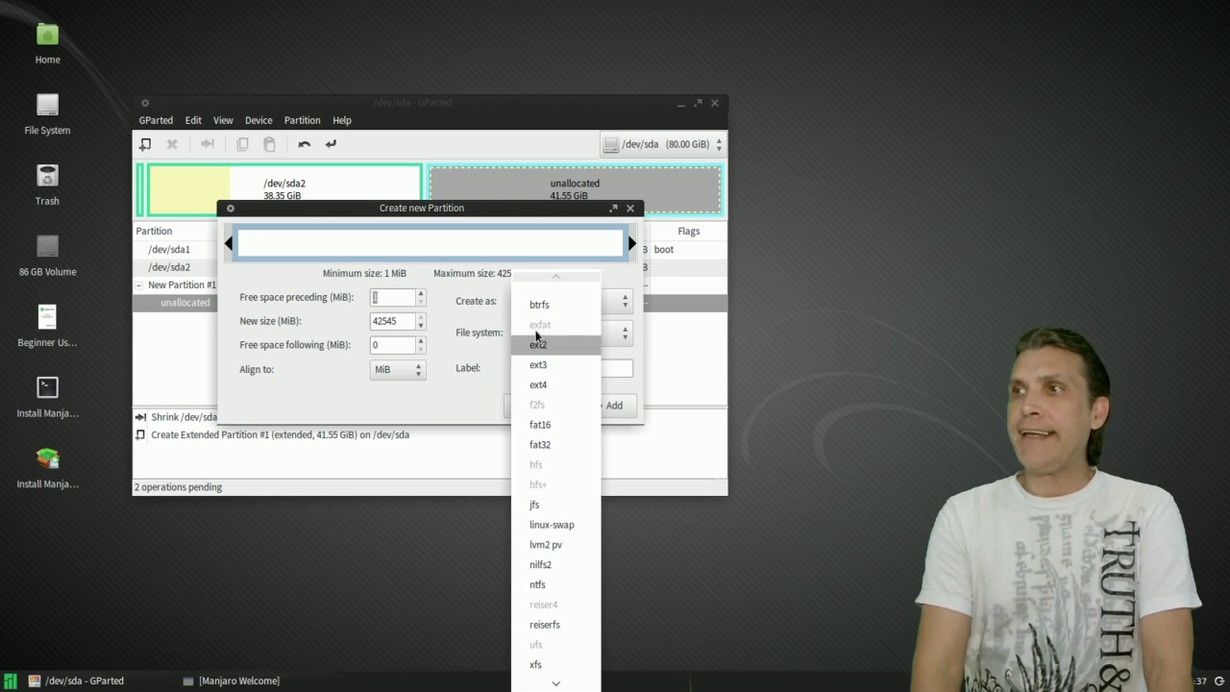
click(538, 385)
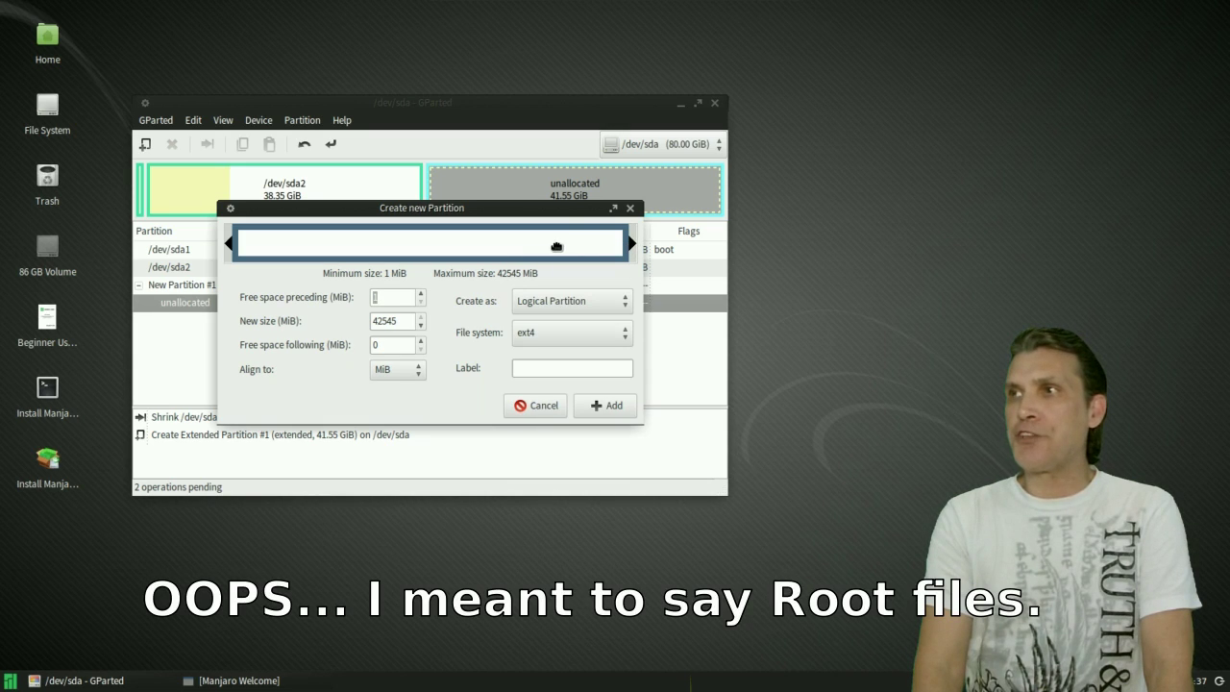
drag(631, 242, 362, 244)
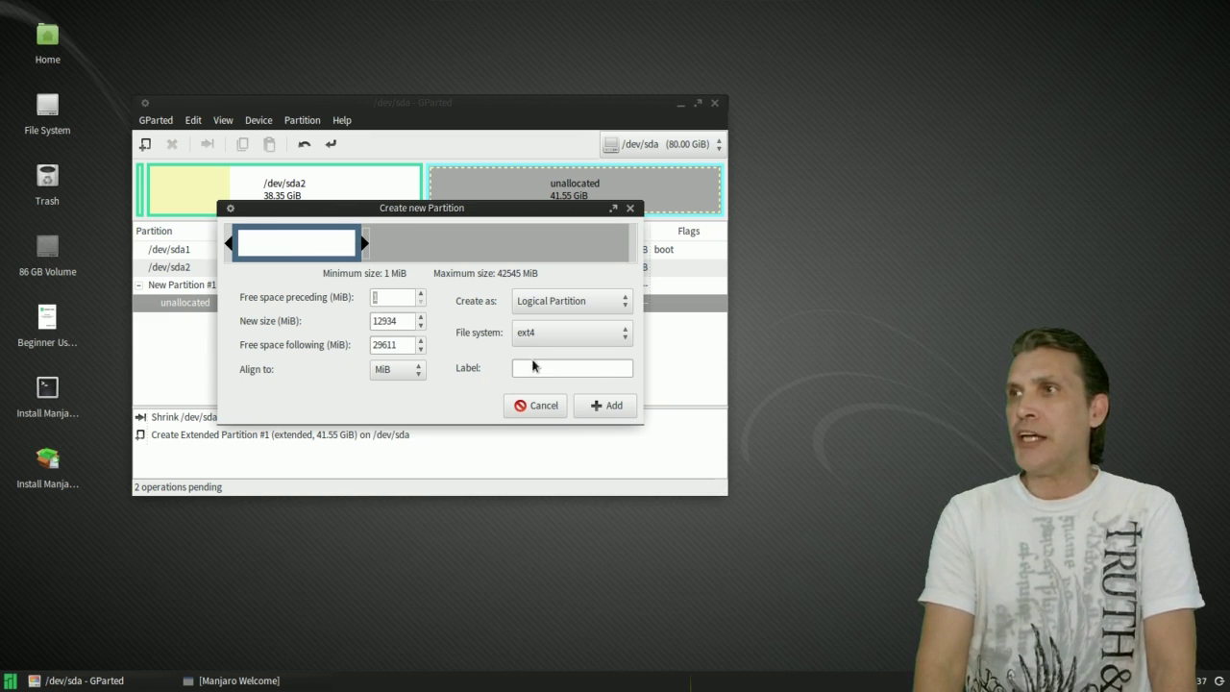
click(591, 404)
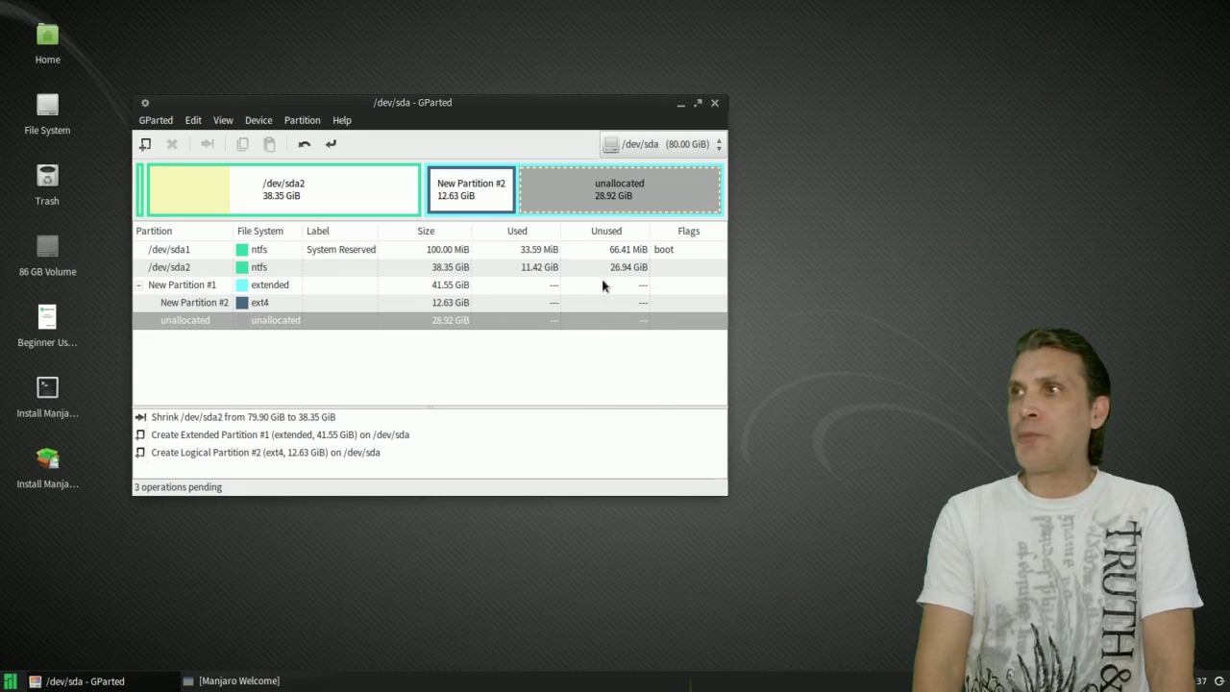
Add a 20.70 GiB ext4 logical home partition in the free space
right_click(271, 320)
click(291, 326)
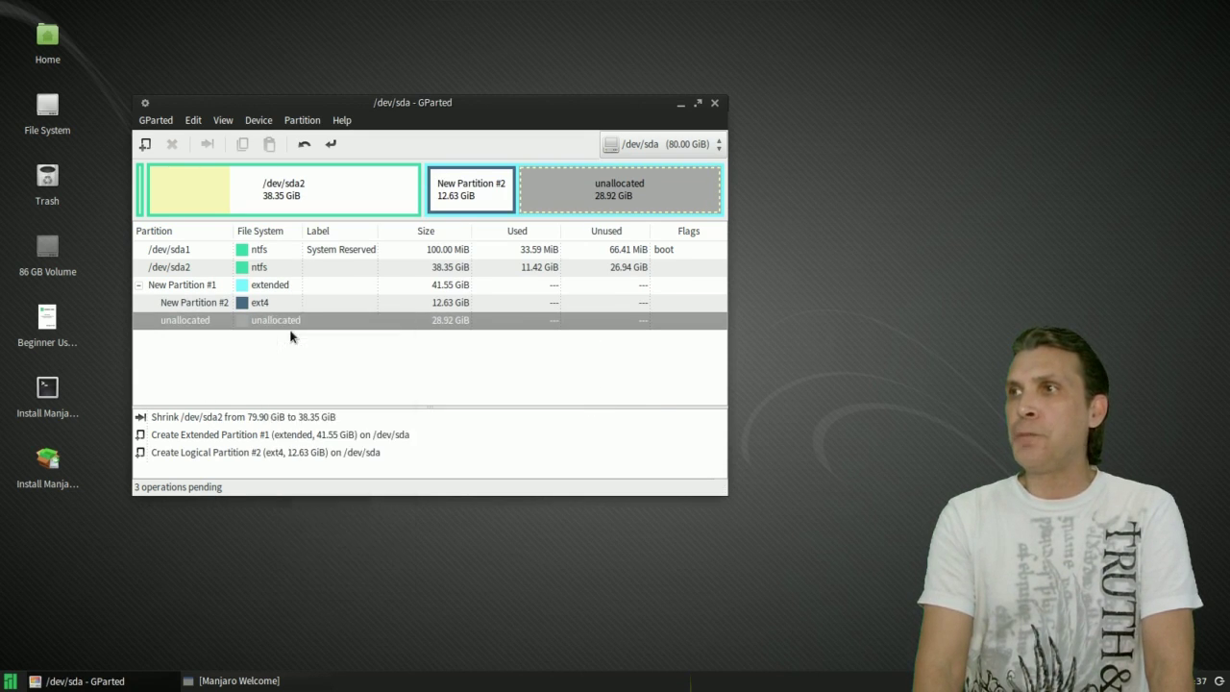
click(568, 336)
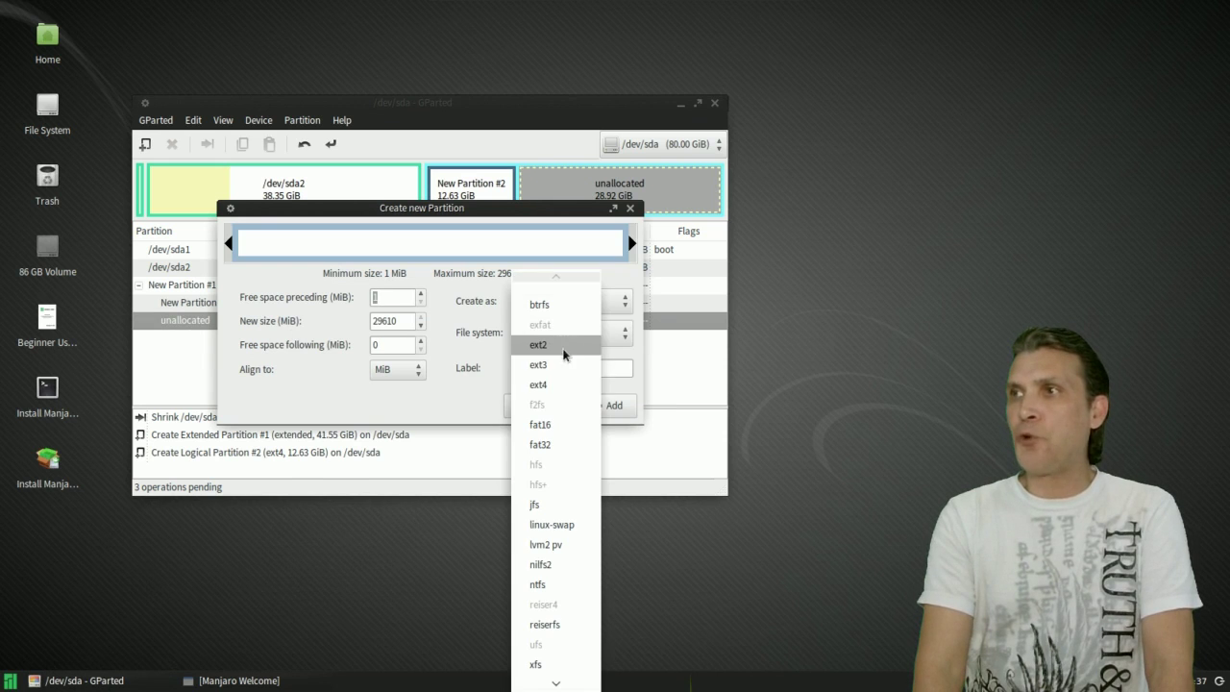
click(561, 386)
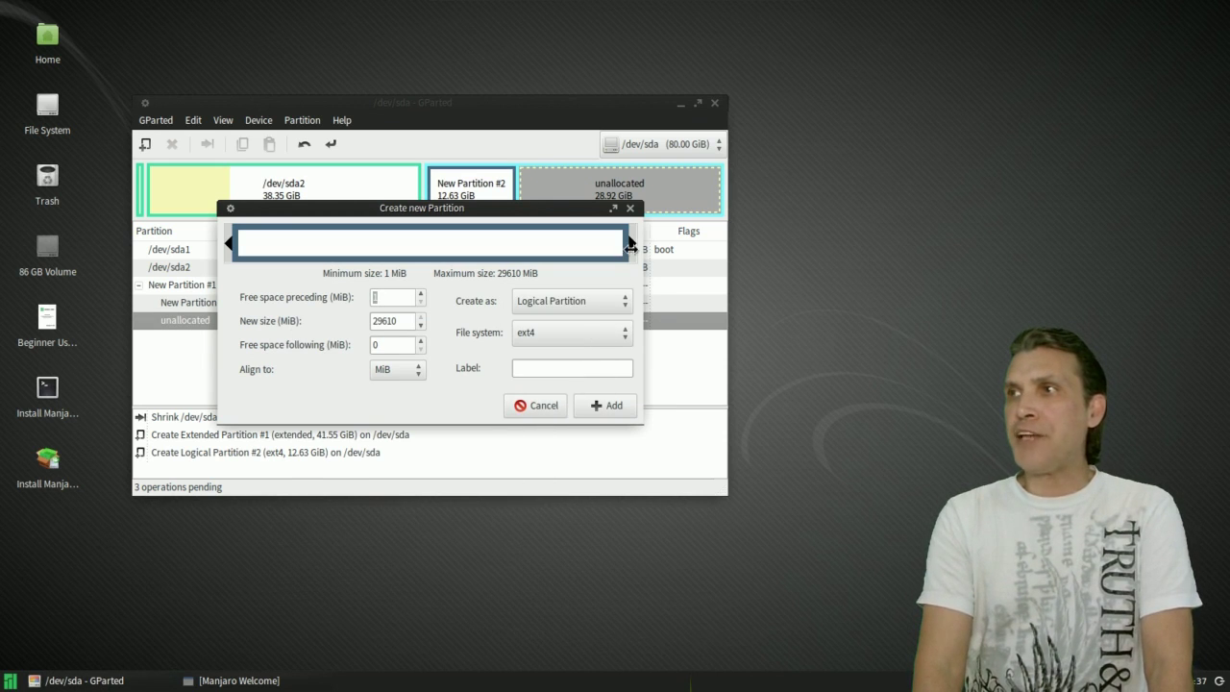
drag(629, 242, 520, 243)
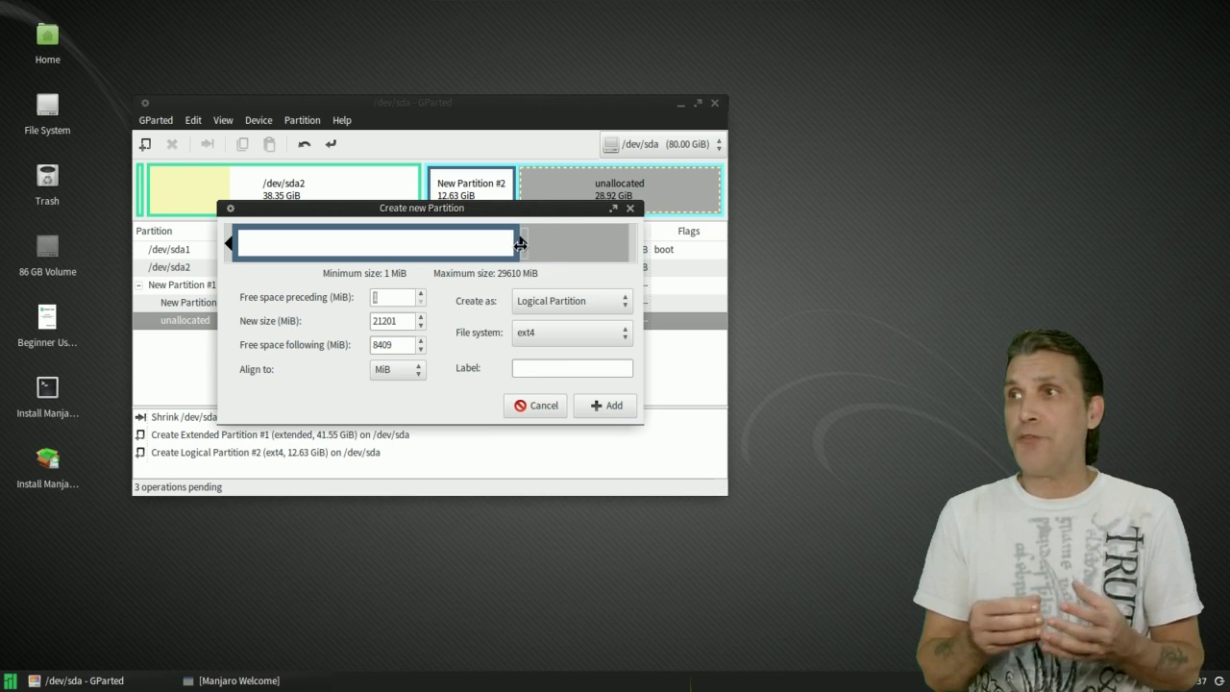
click(598, 405)
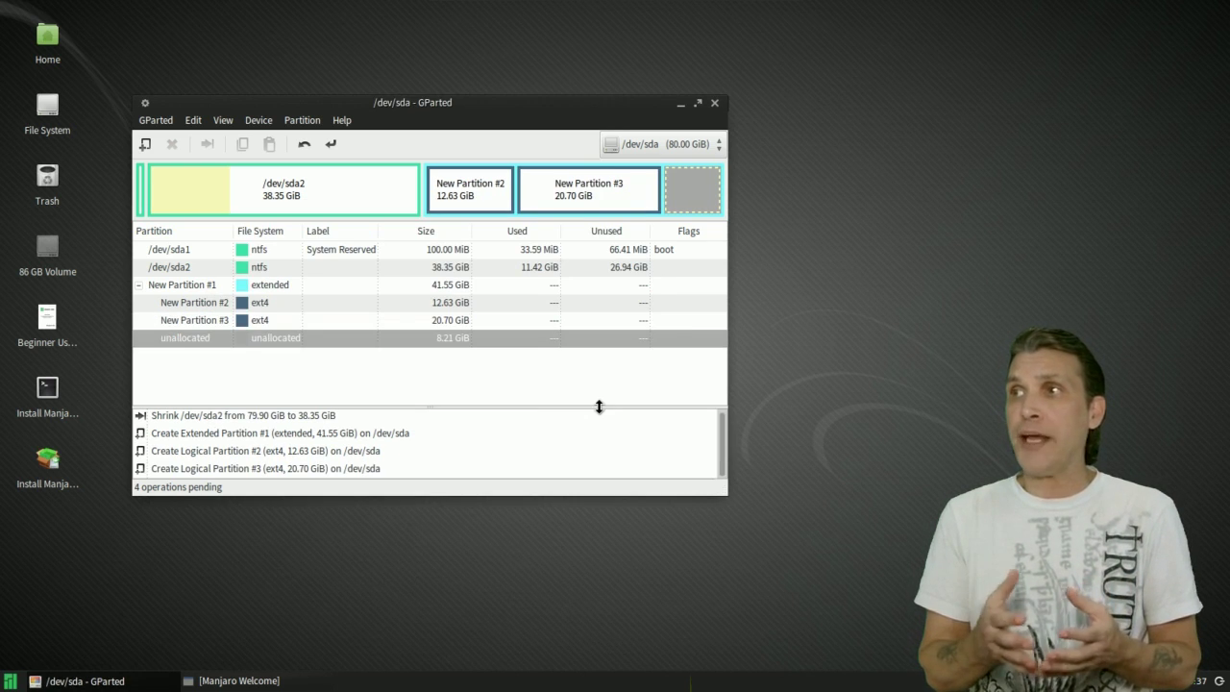
Fill the last 8.21 GiB with a linux-swap partition and start applying the queued operations
right_click(689, 197)
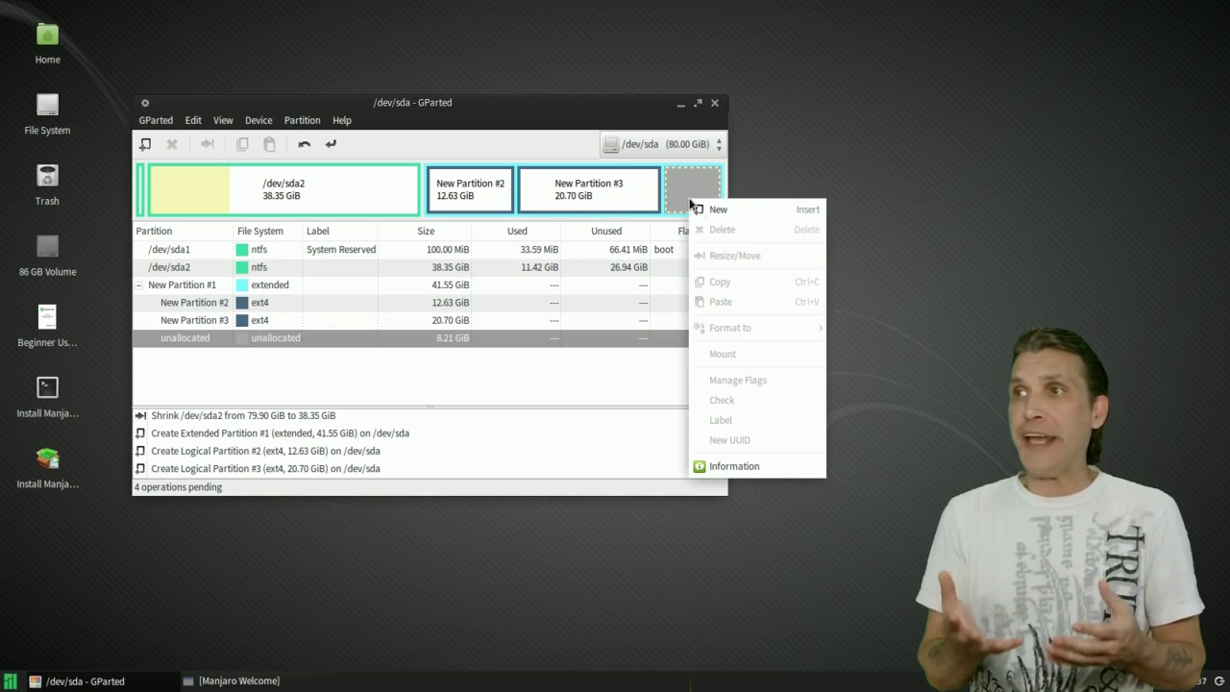
click(707, 204)
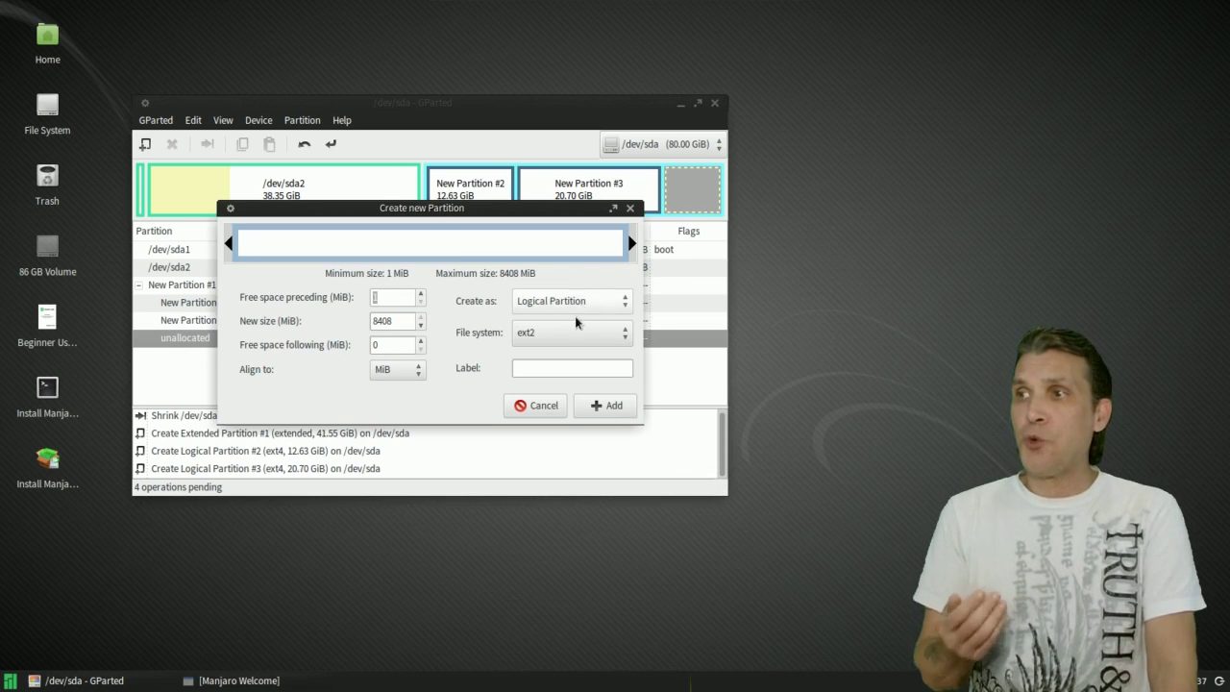
click(575, 333)
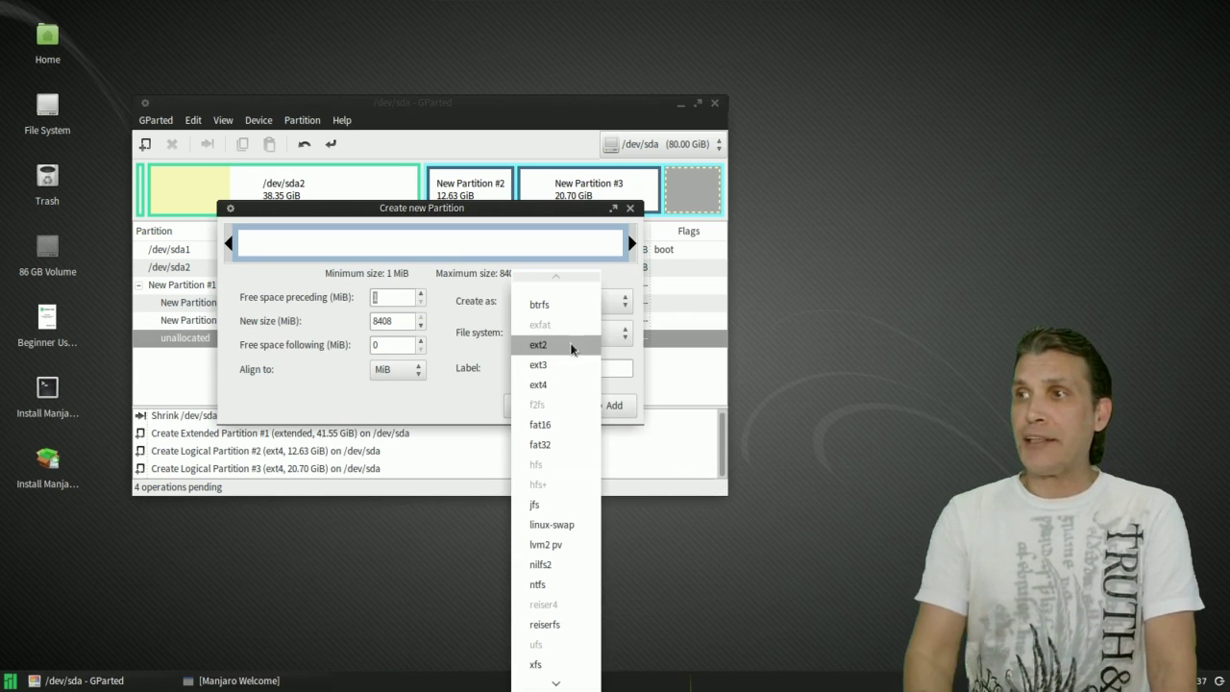
click(570, 527)
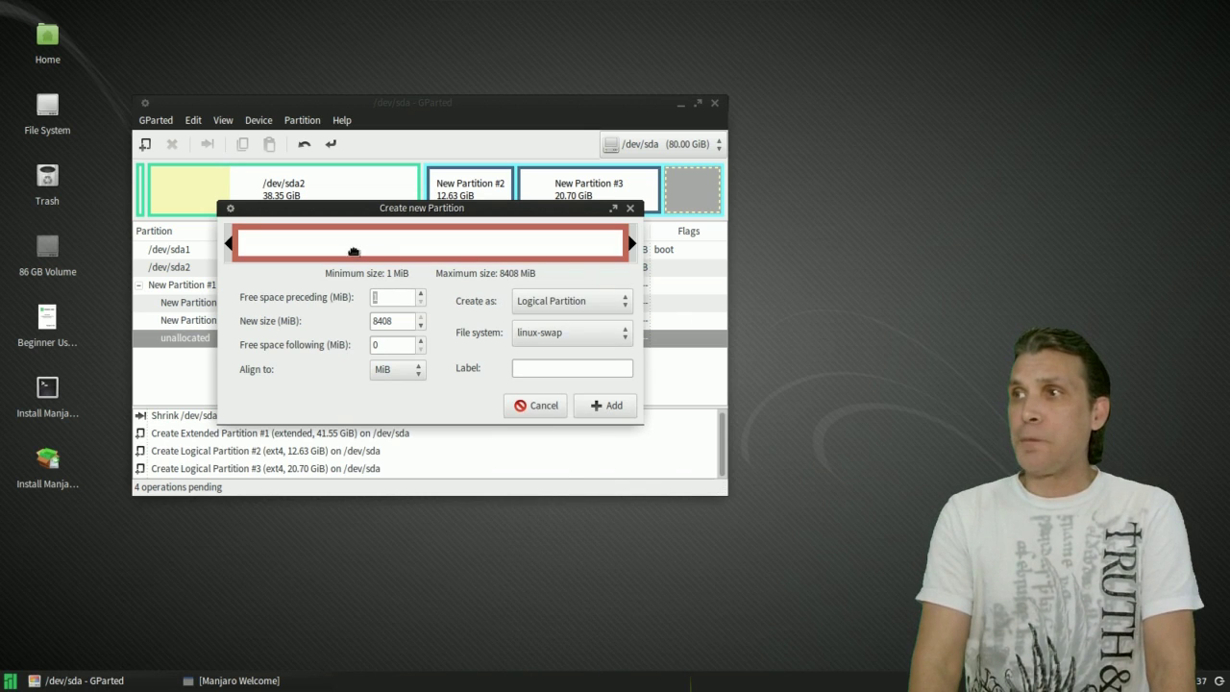
click(593, 409)
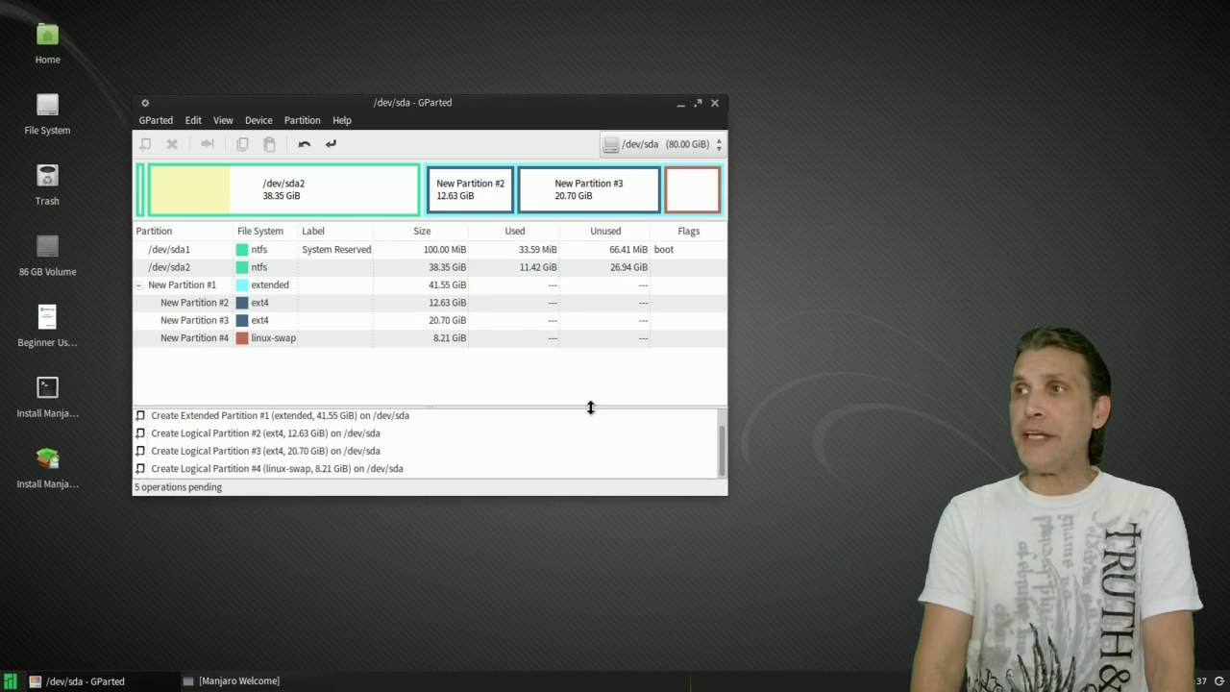
click(332, 144)
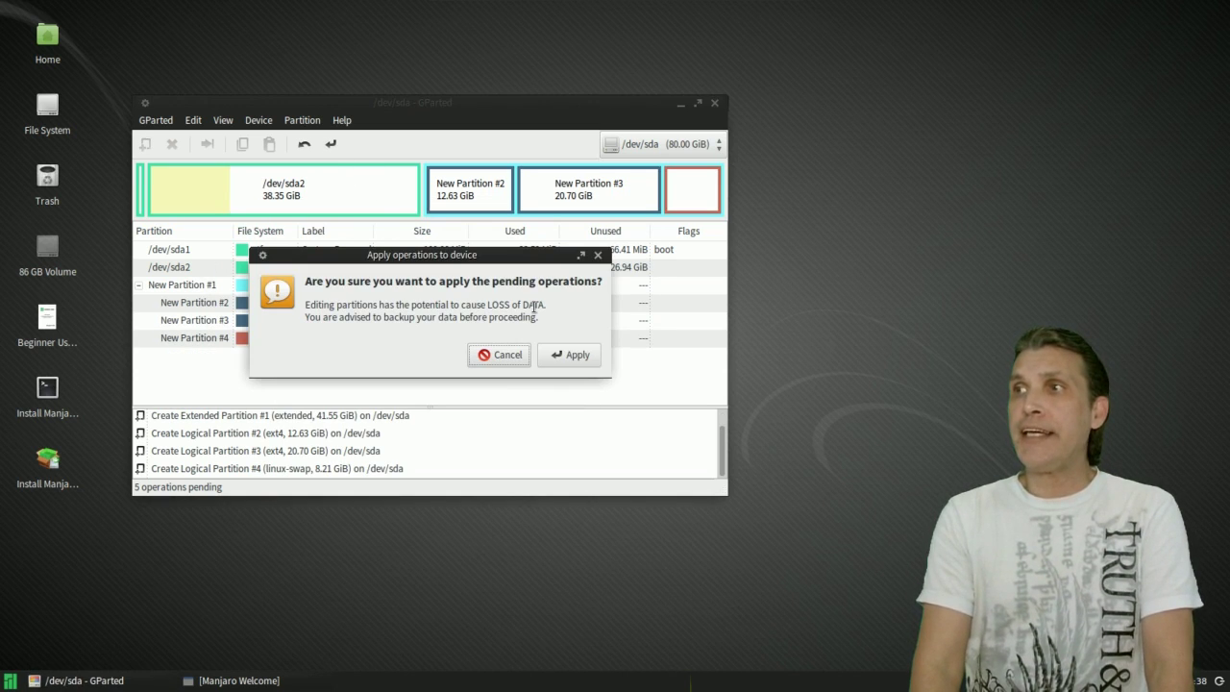
Confirm applying all five operations, creating sda5, sda6 and sda7, then close GParted
click(568, 353)
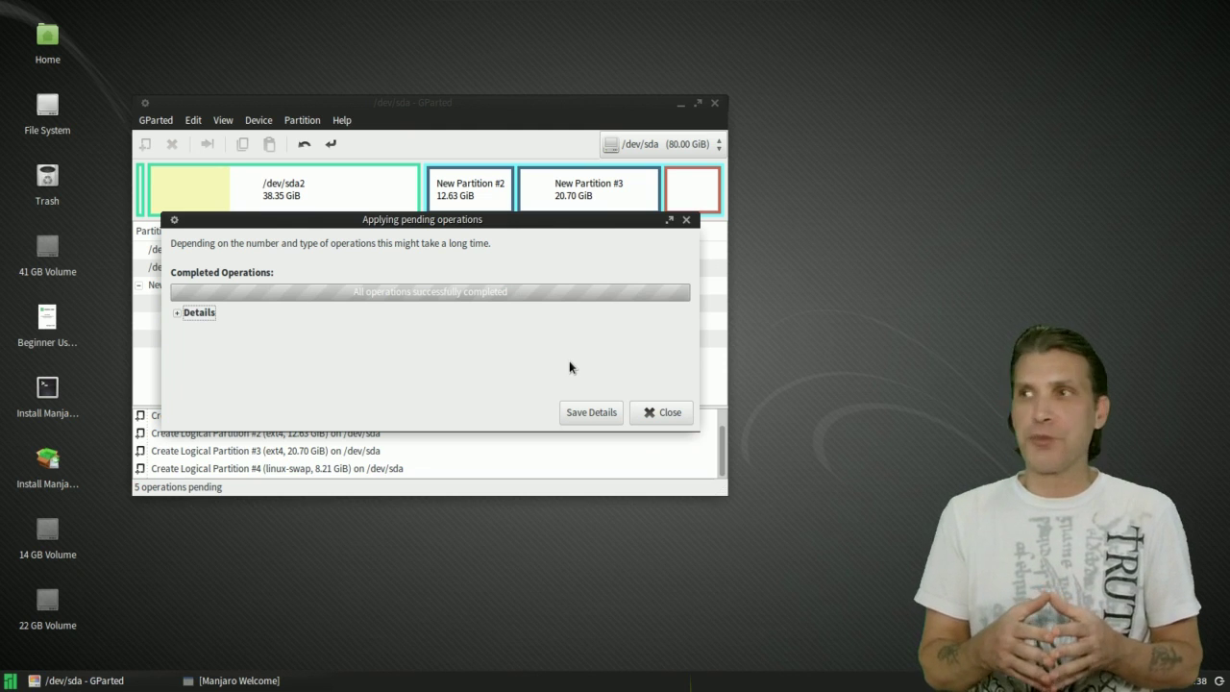
click(667, 417)
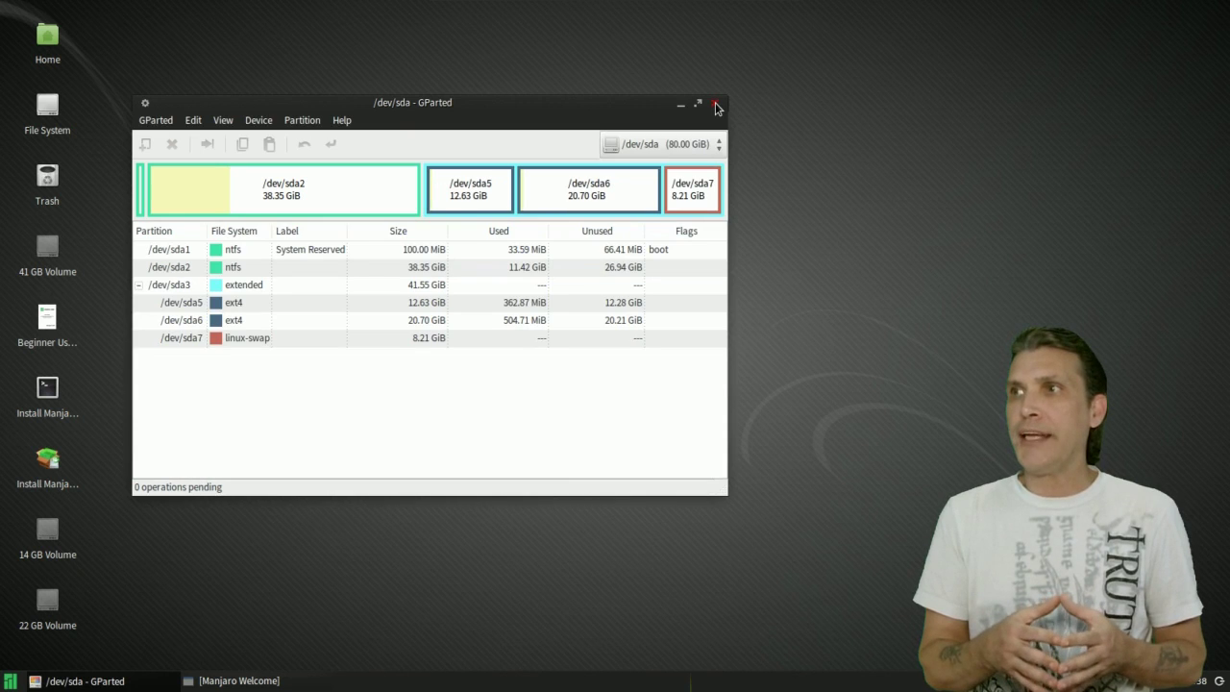
click(716, 108)
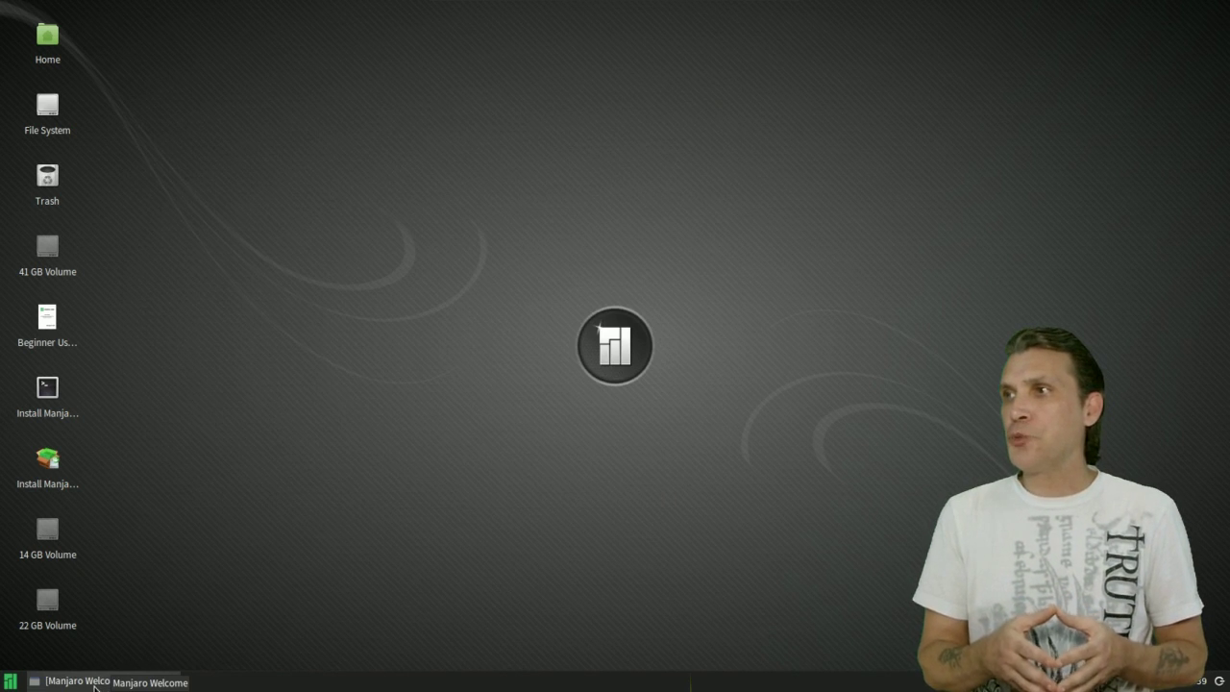
Return to the Manjaro welcome window and set the location to English (US), United States
click(94, 684)
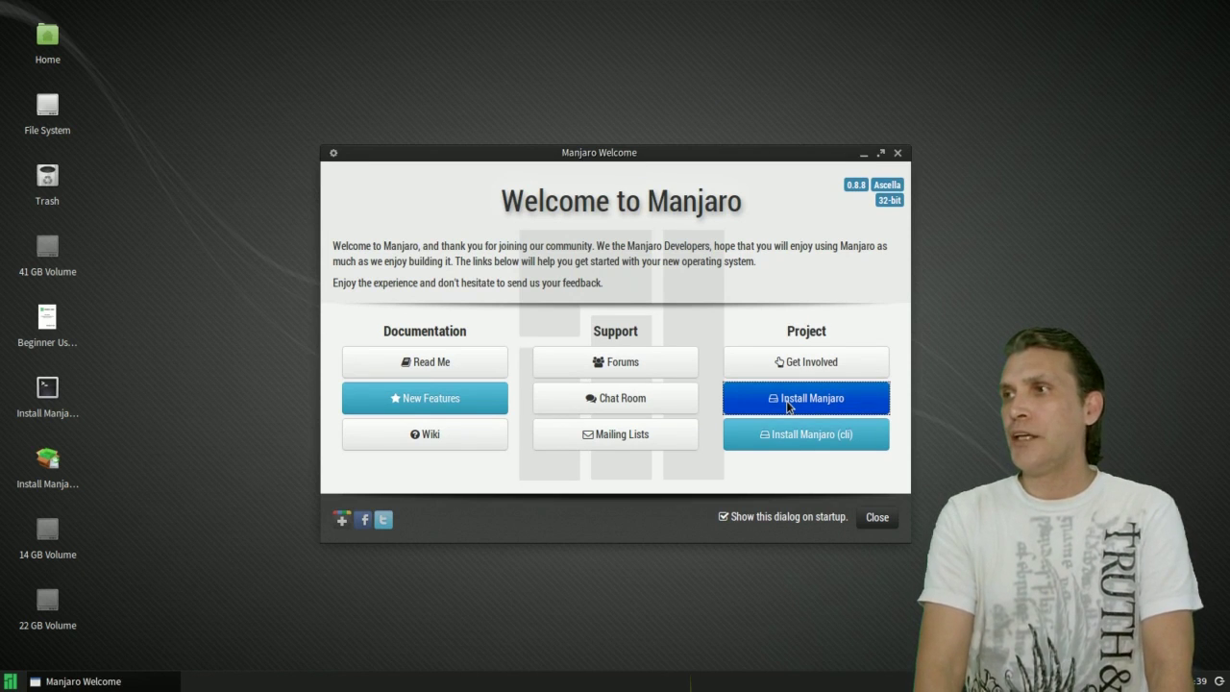
click(868, 532)
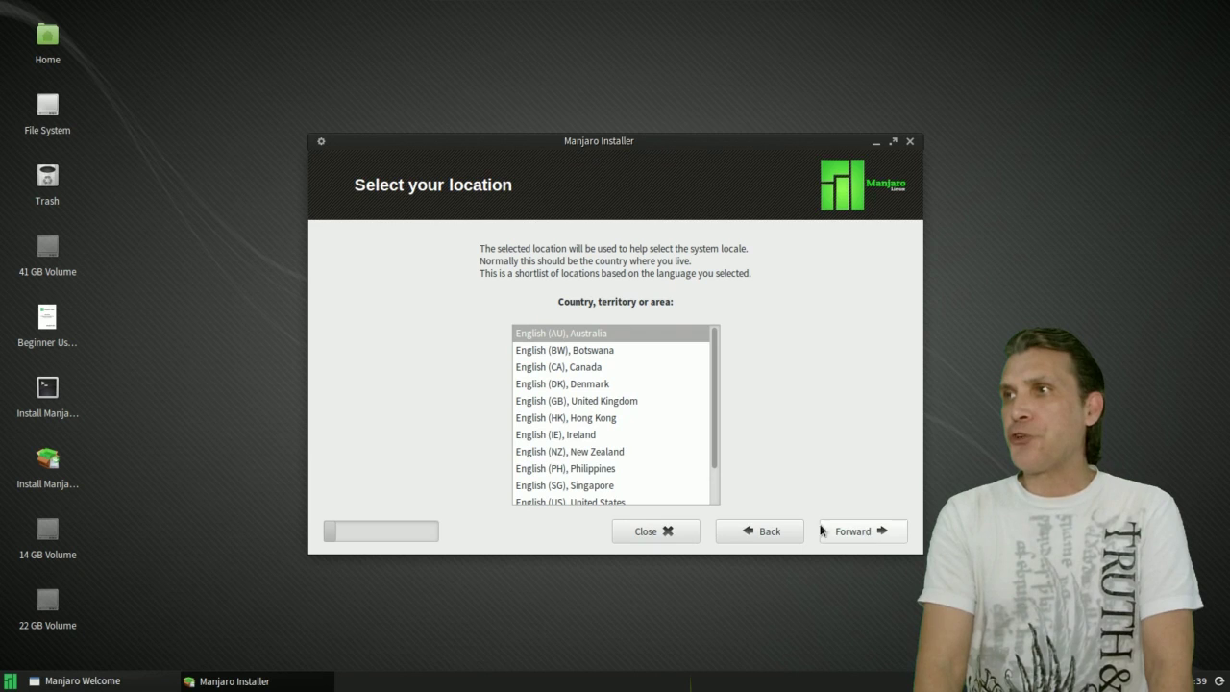
click(611, 498)
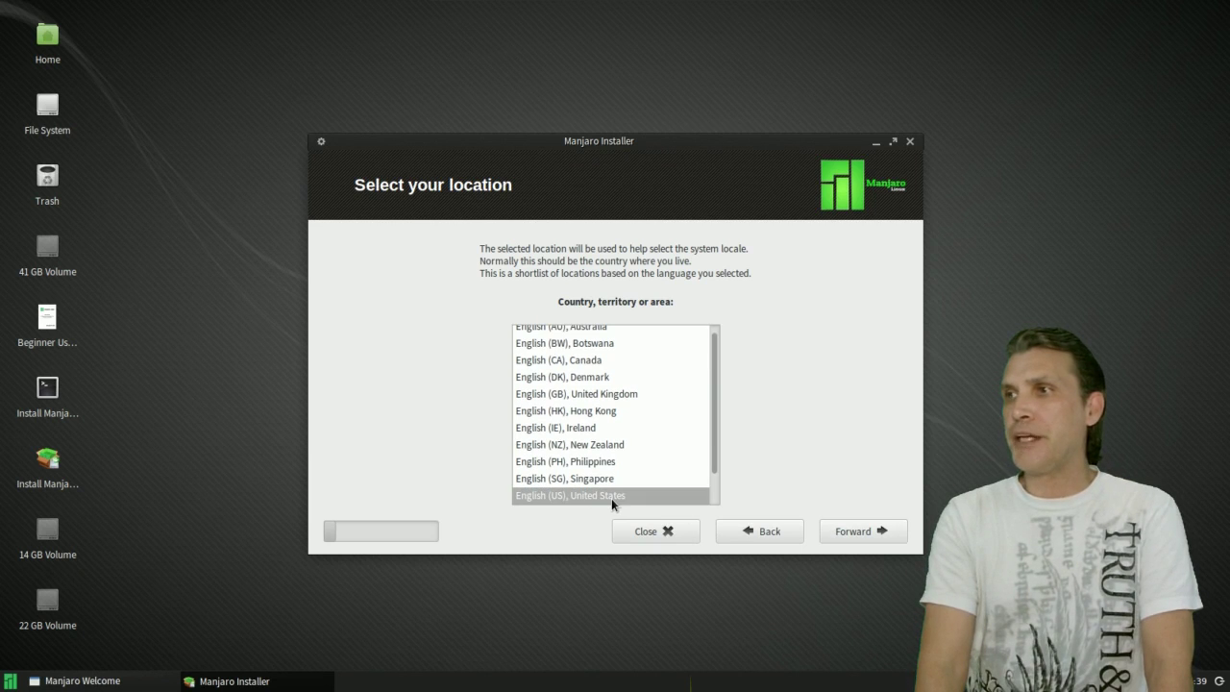
Pass the requirements check and choose manual (advanced) partitioning instead of erasing the disk
click(858, 532)
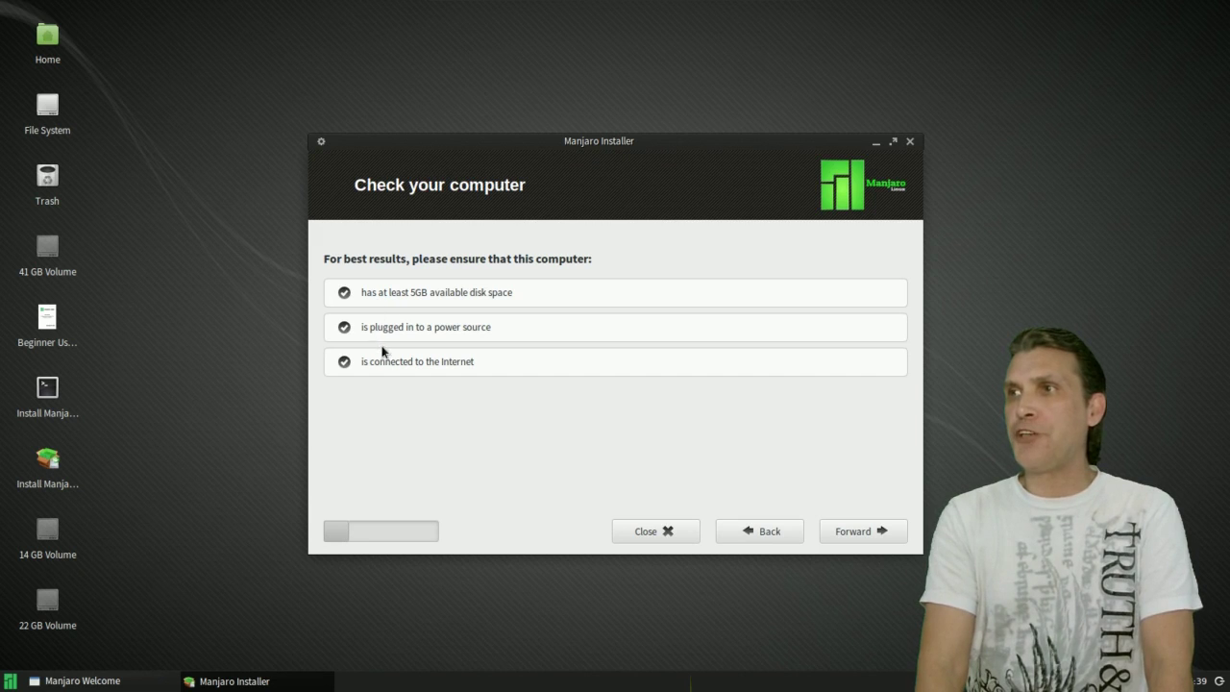
click(842, 536)
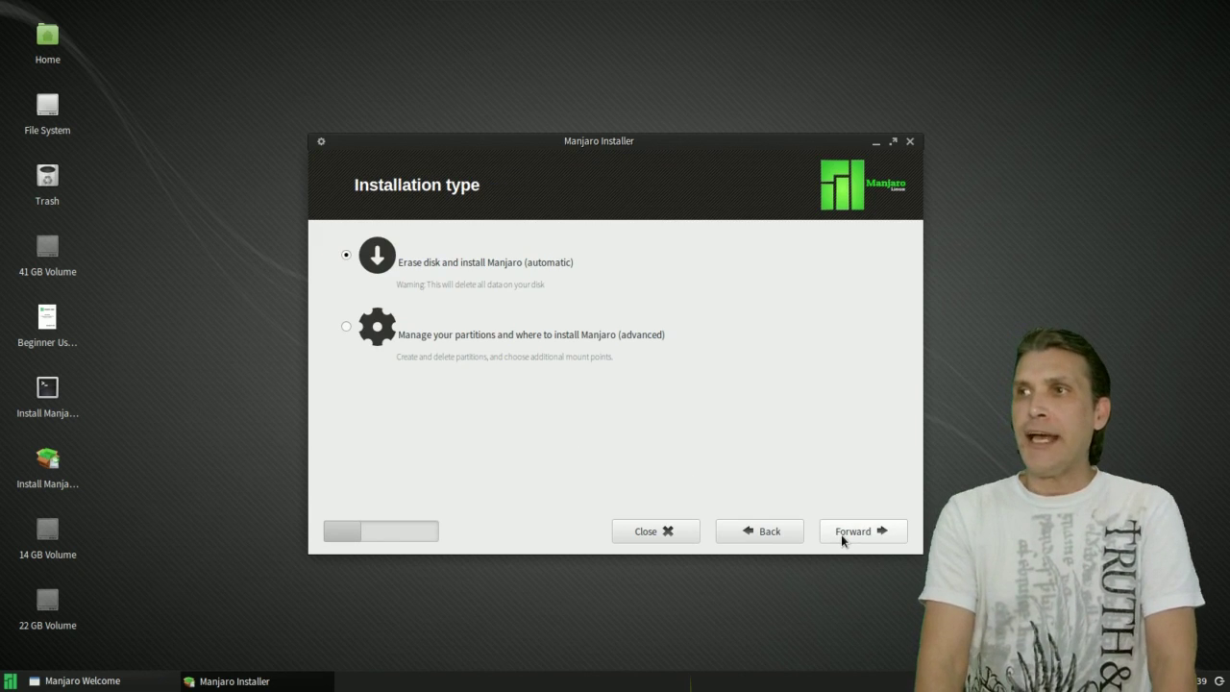
click(346, 327)
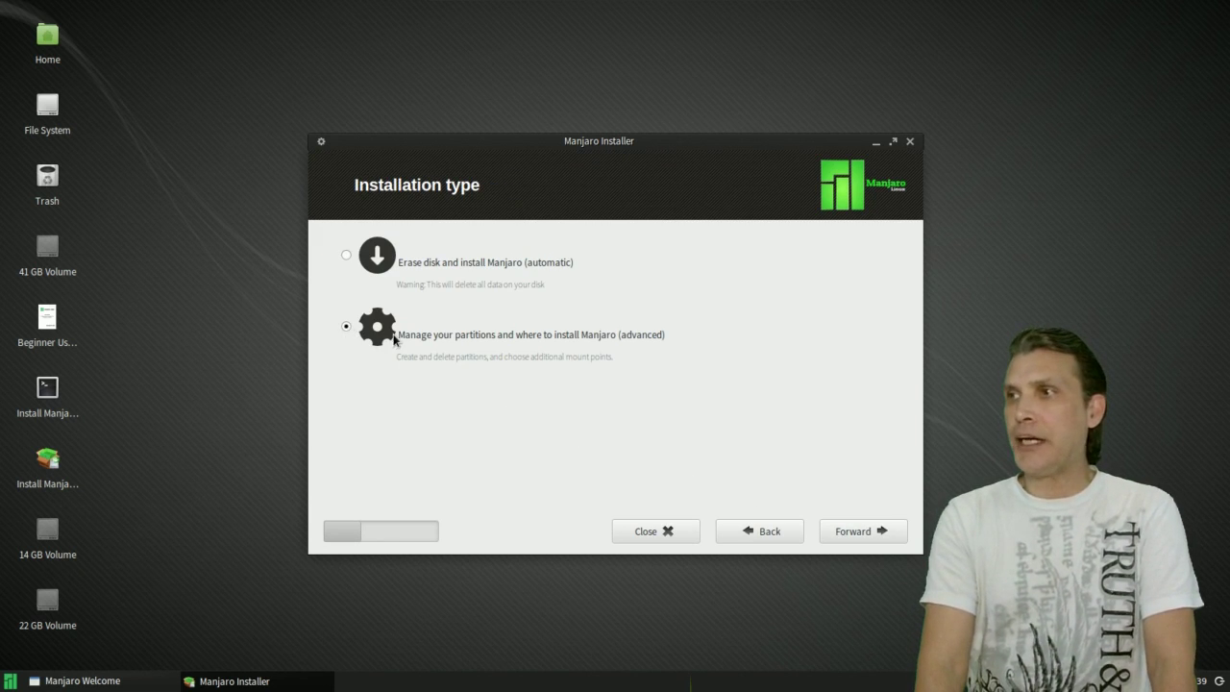
click(842, 538)
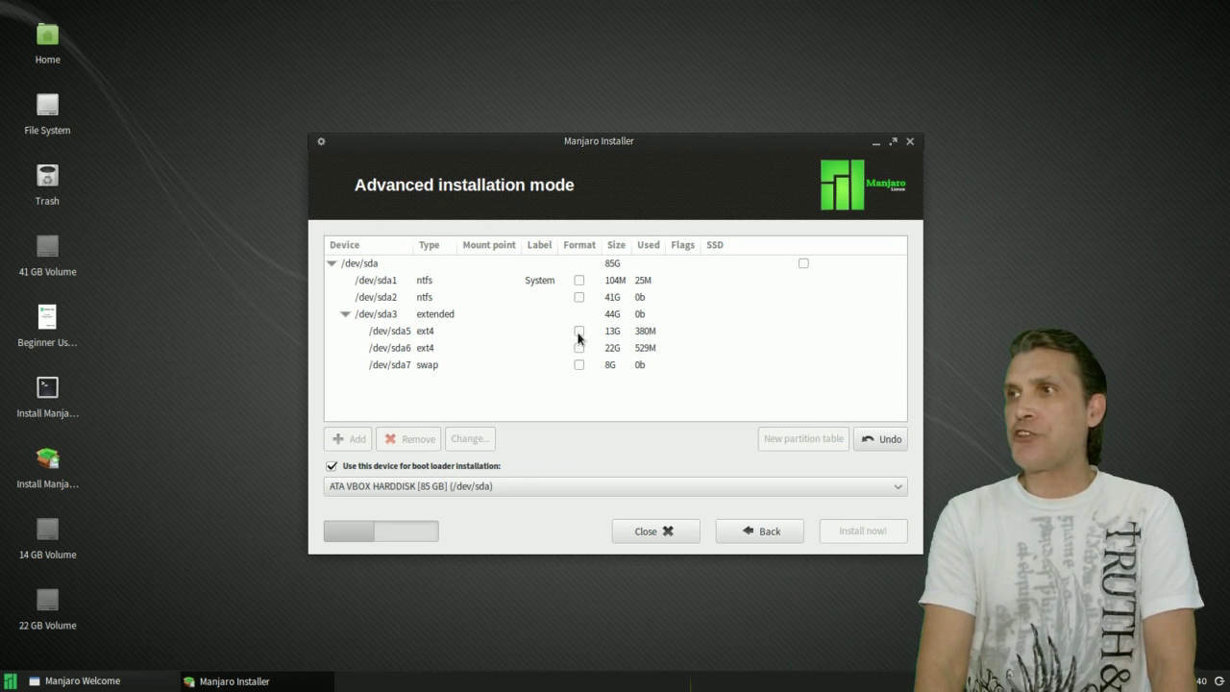
Mark sda5, sda6 and sda7 for formatting and set sda5's mount point to root /
click(580, 331)
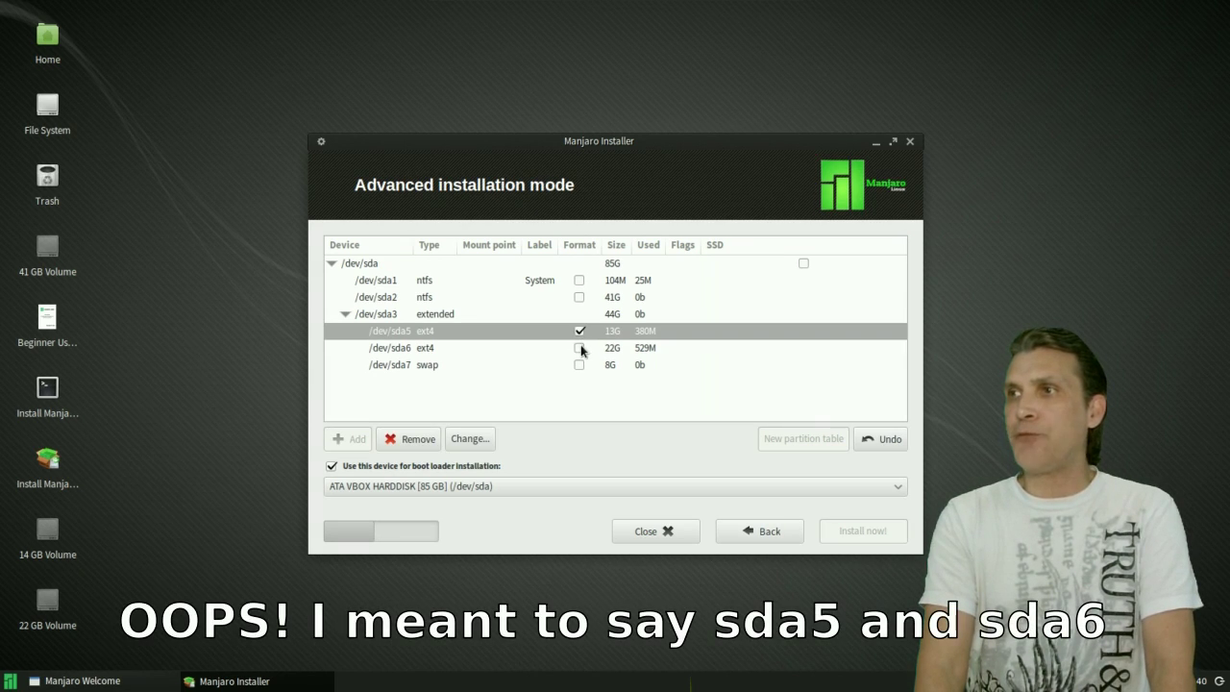
click(578, 349)
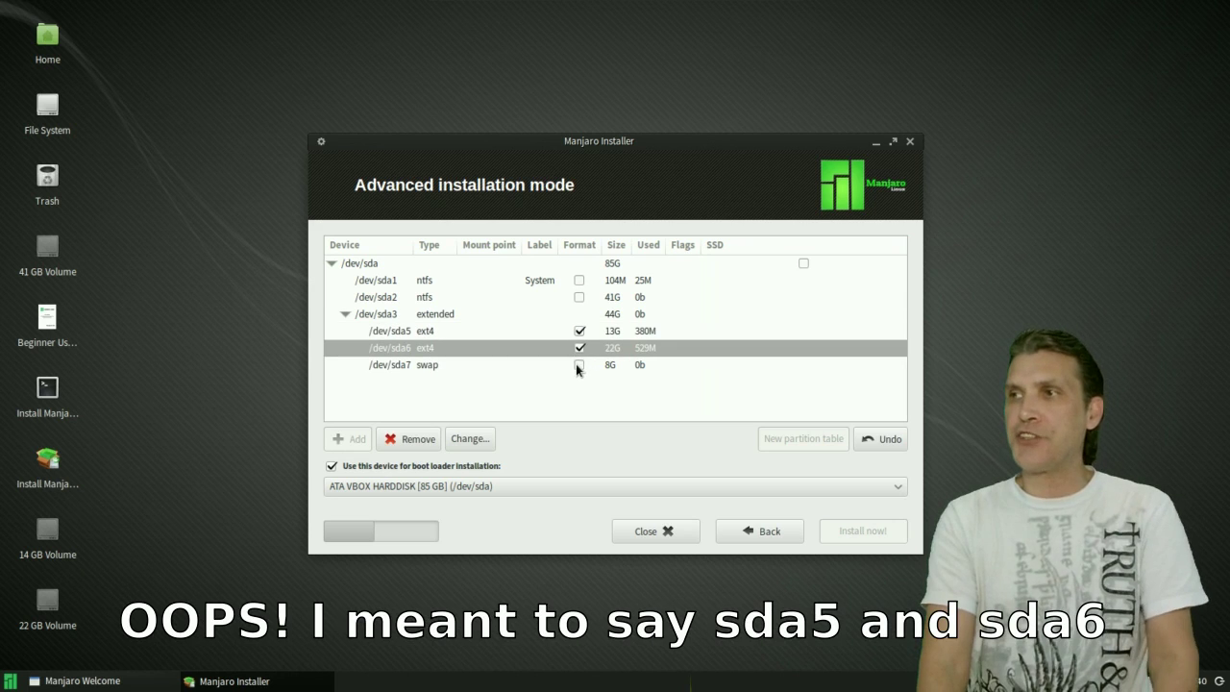
click(579, 366)
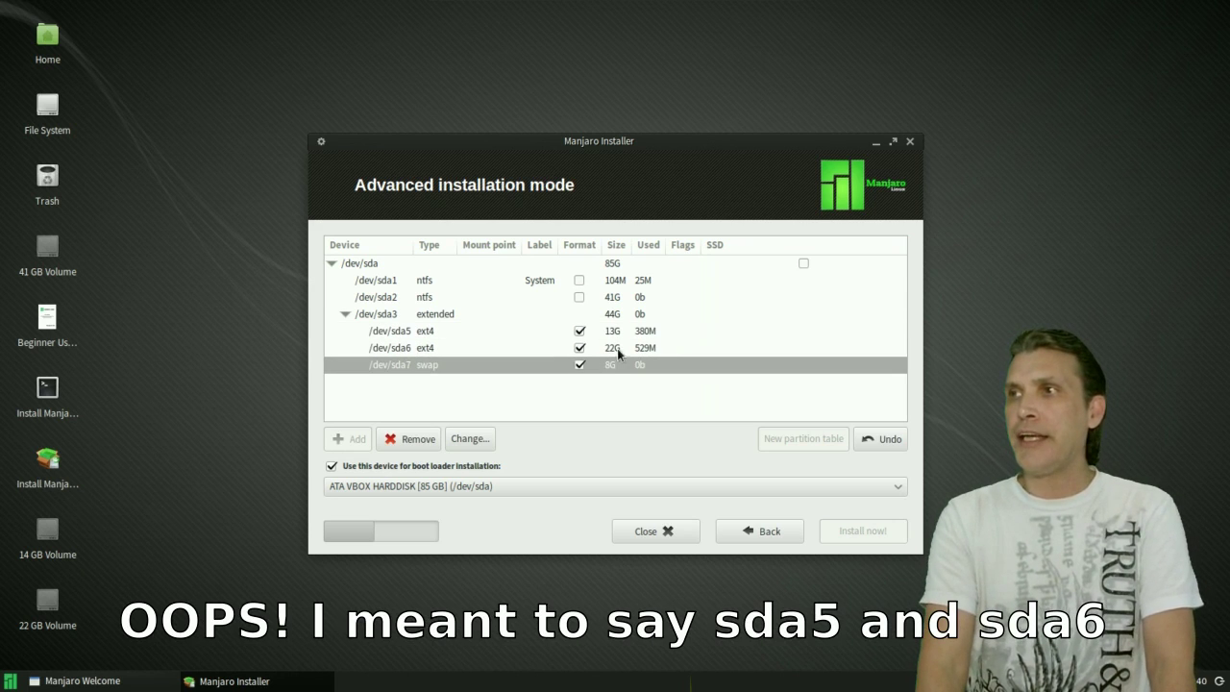
click(640, 333)
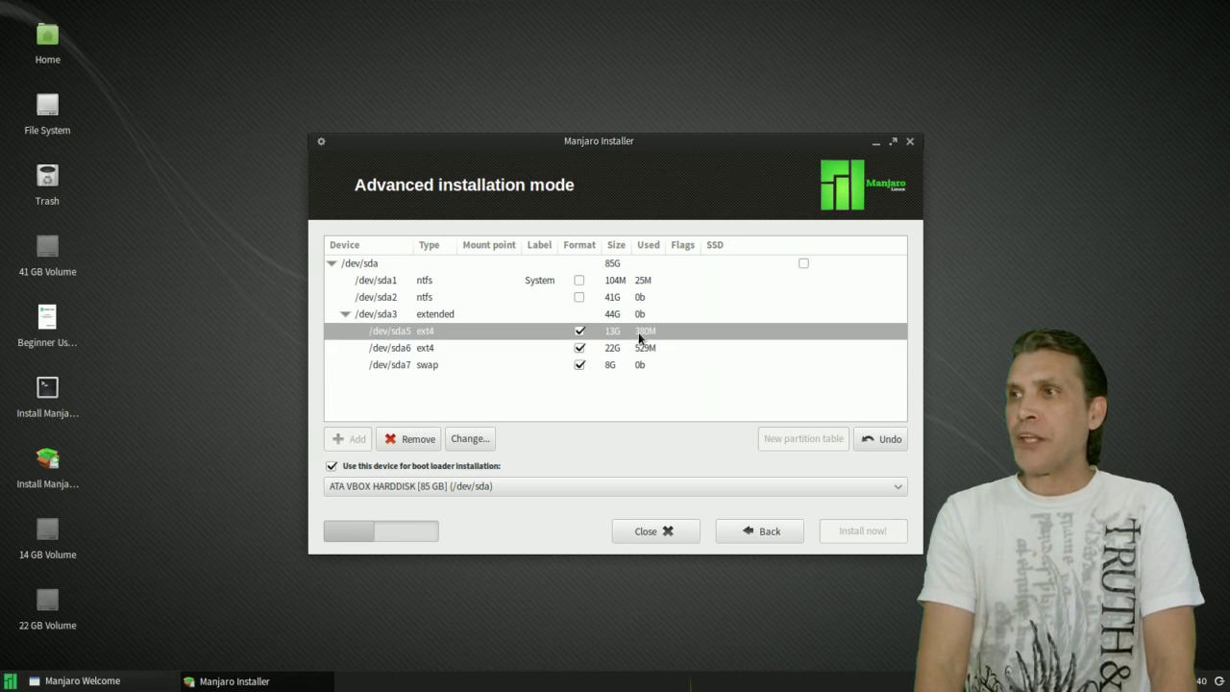
click(483, 443)
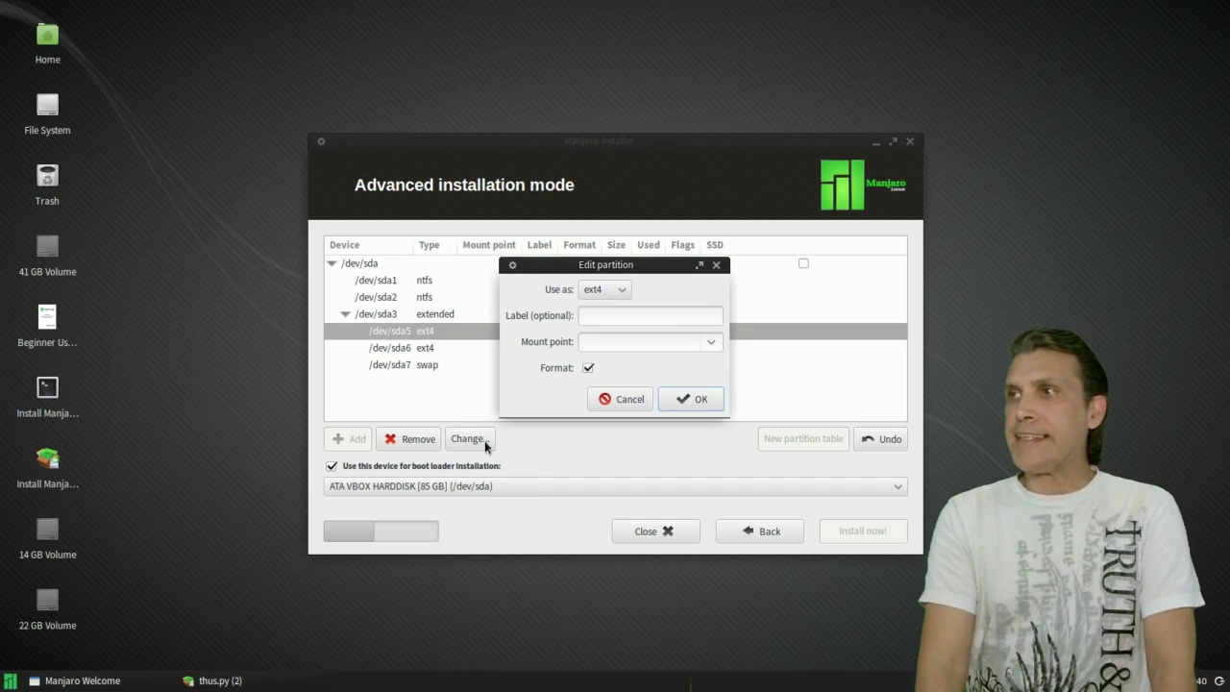
click(710, 344)
click(644, 369)
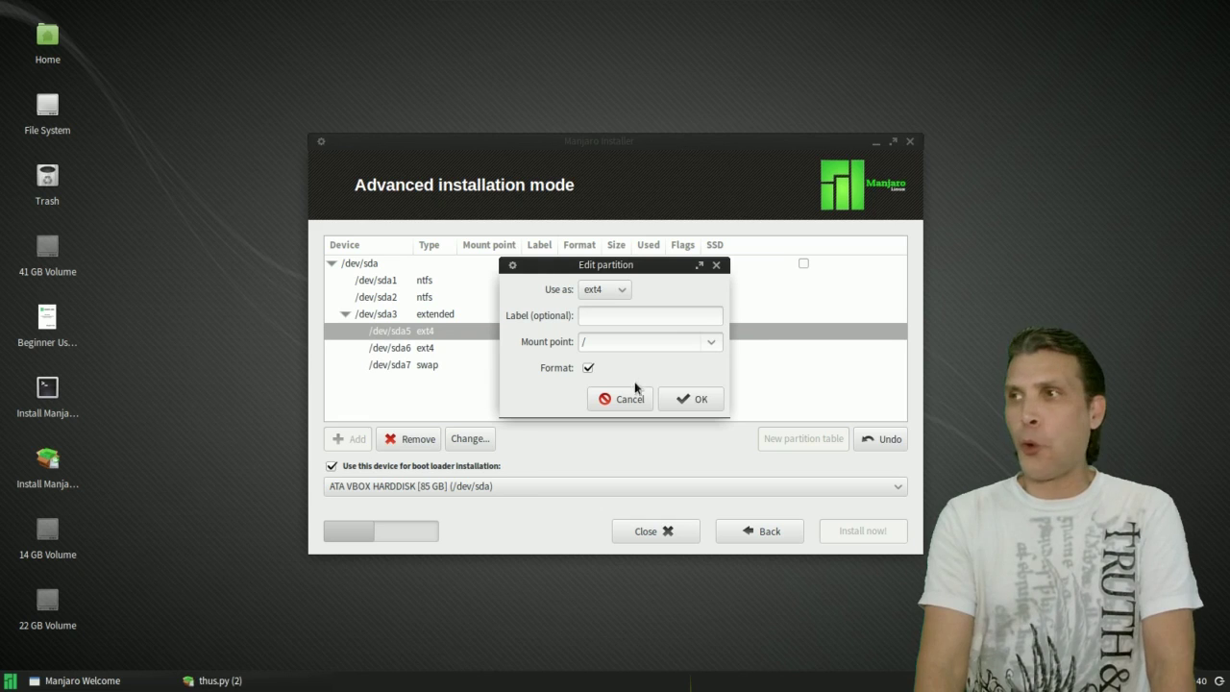
click(690, 402)
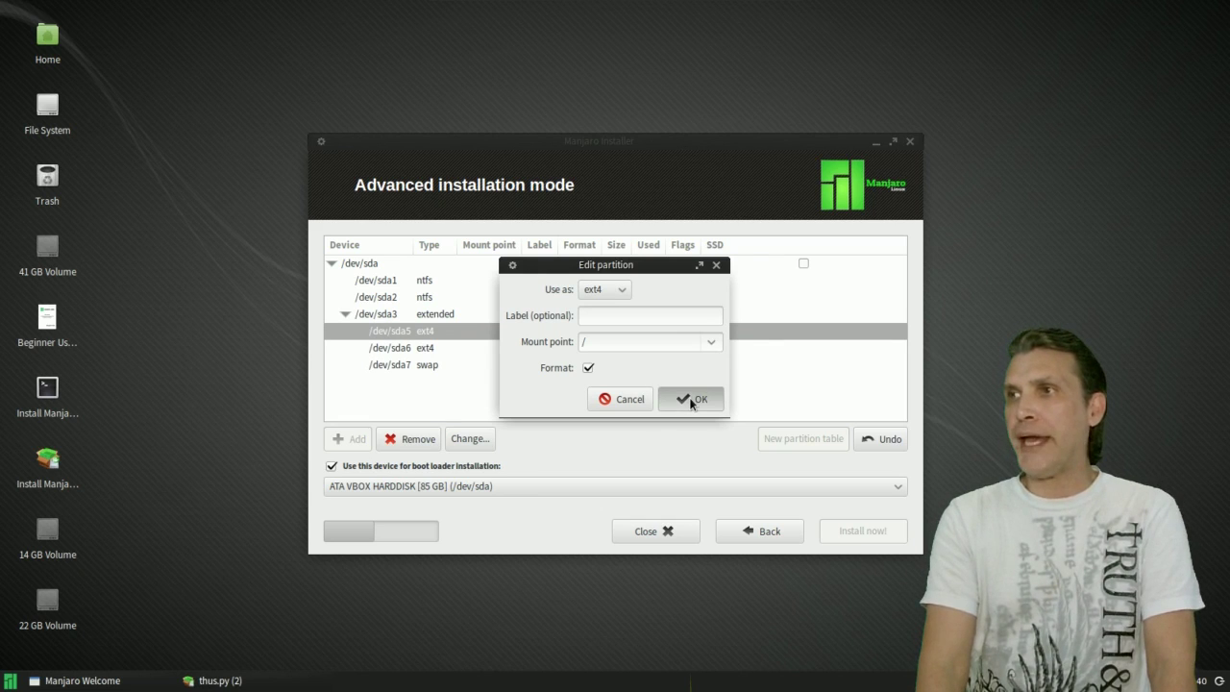
Set sda6's mount point to /home and untick formatting for the sda7 swap
click(524, 356)
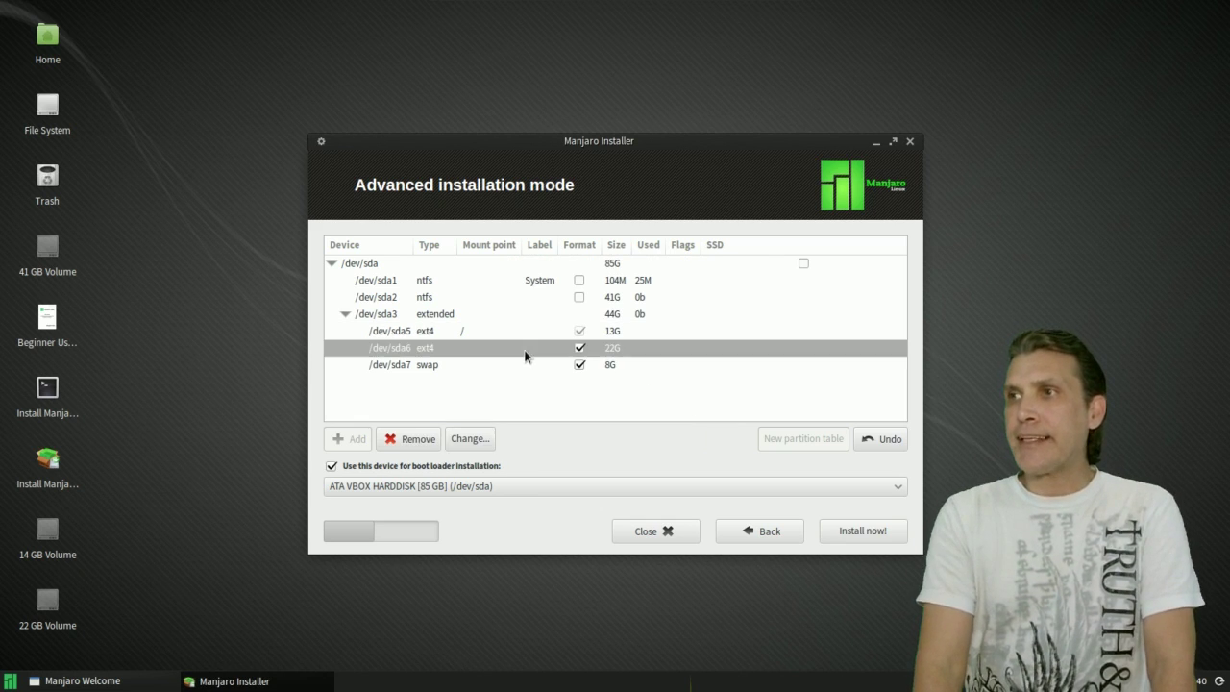
click(479, 441)
click(711, 344)
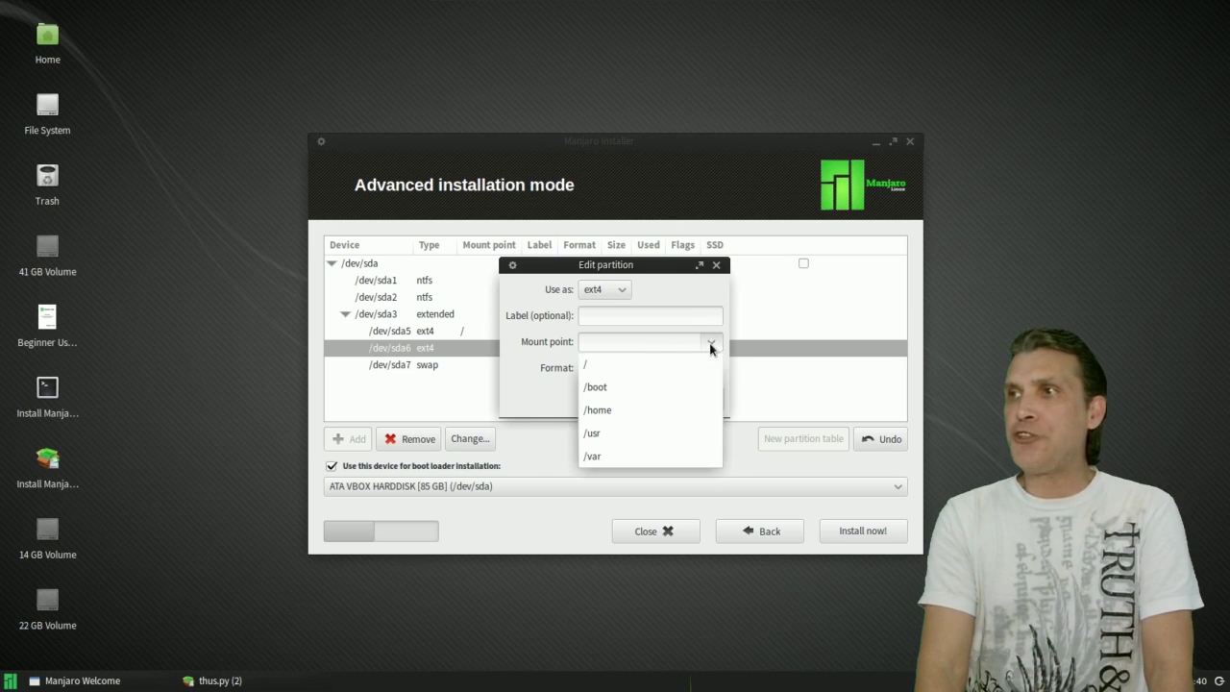
click(645, 410)
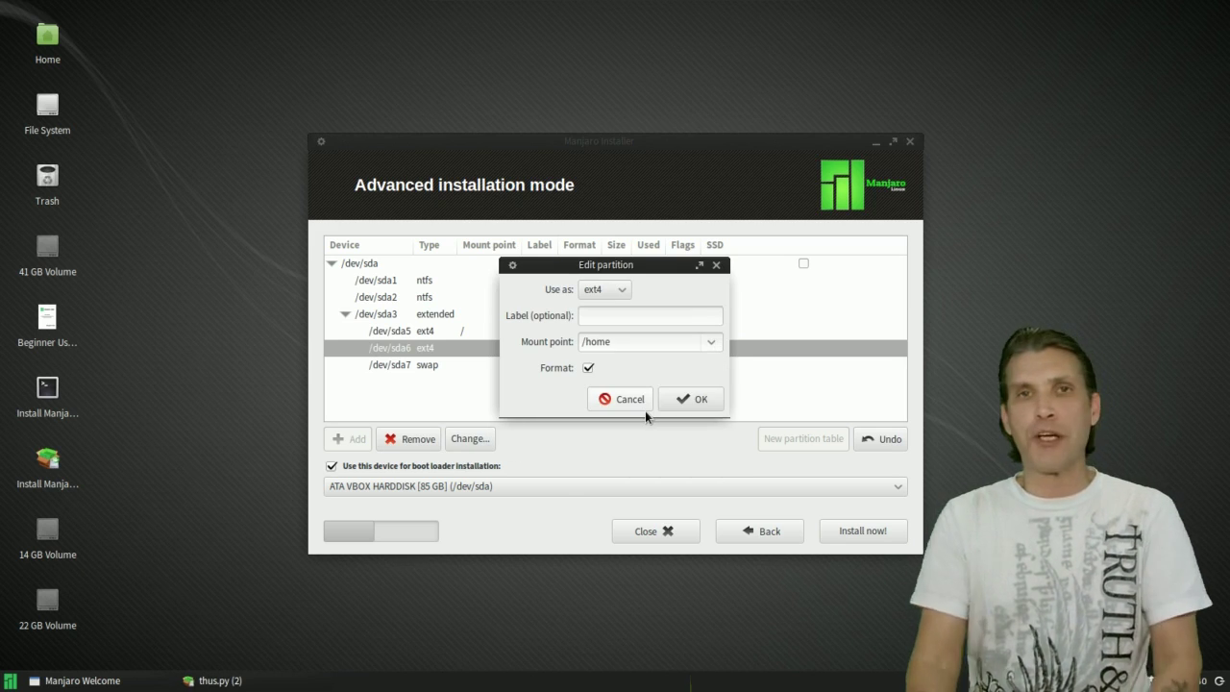
click(697, 402)
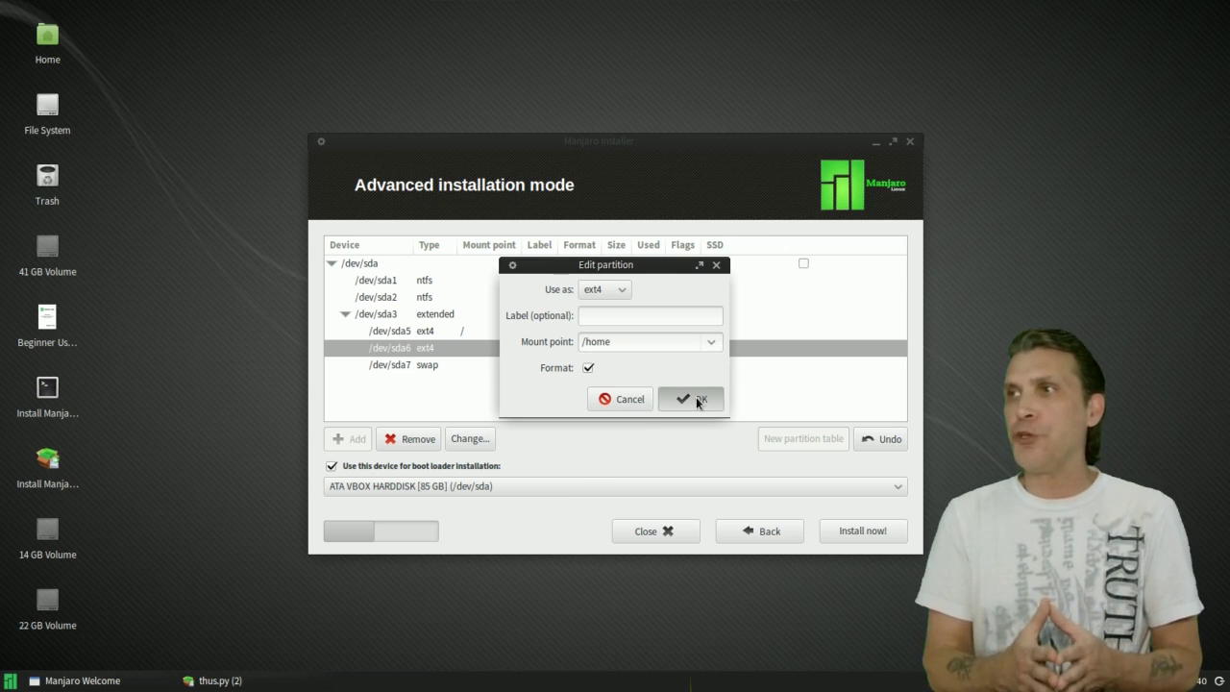
click(428, 371)
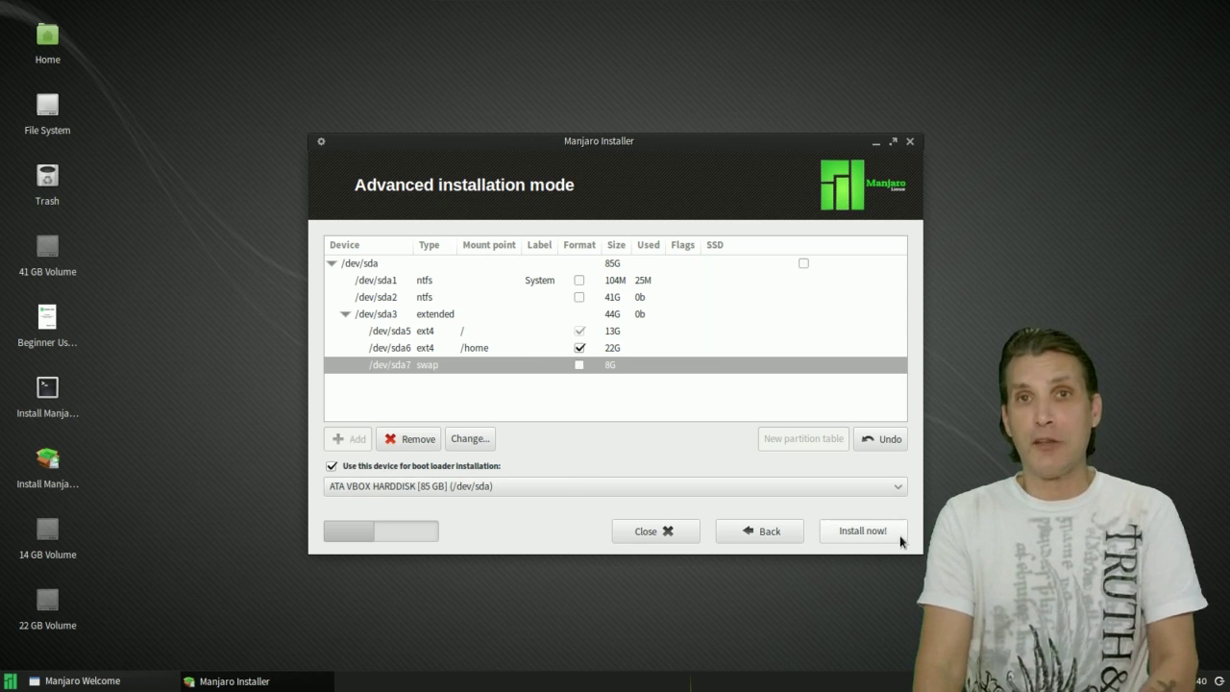
Start the installation and accept the listed partition actions for sda5 and sda6
click(859, 531)
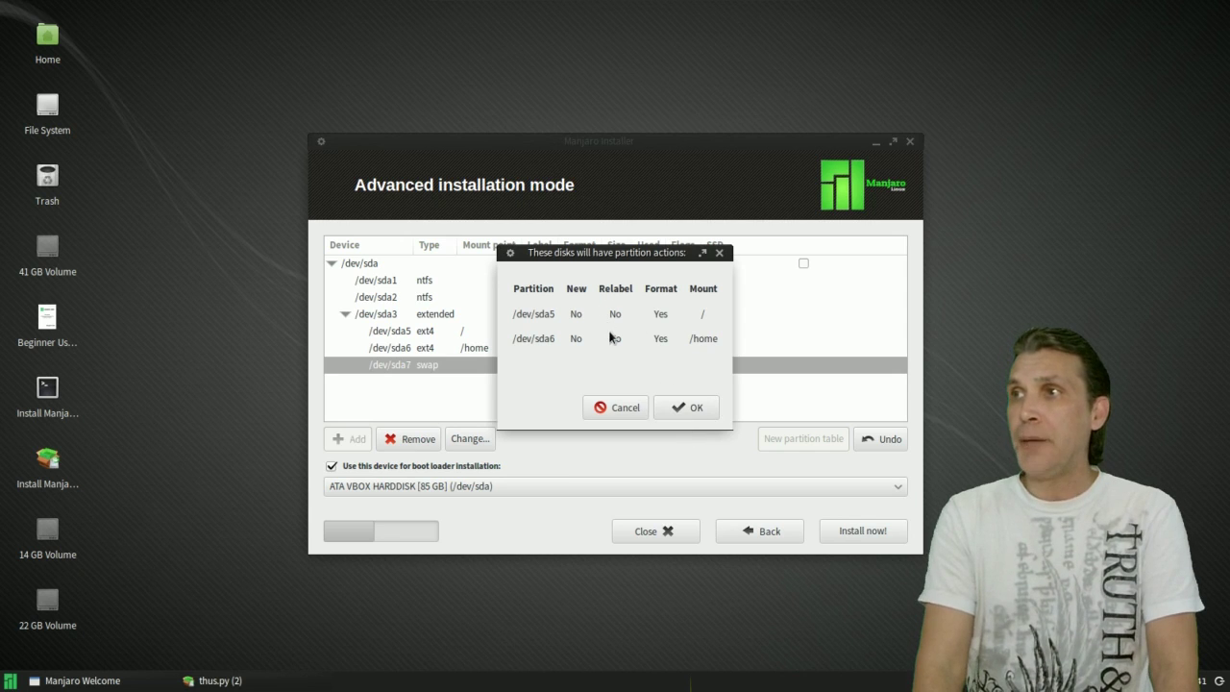
click(682, 408)
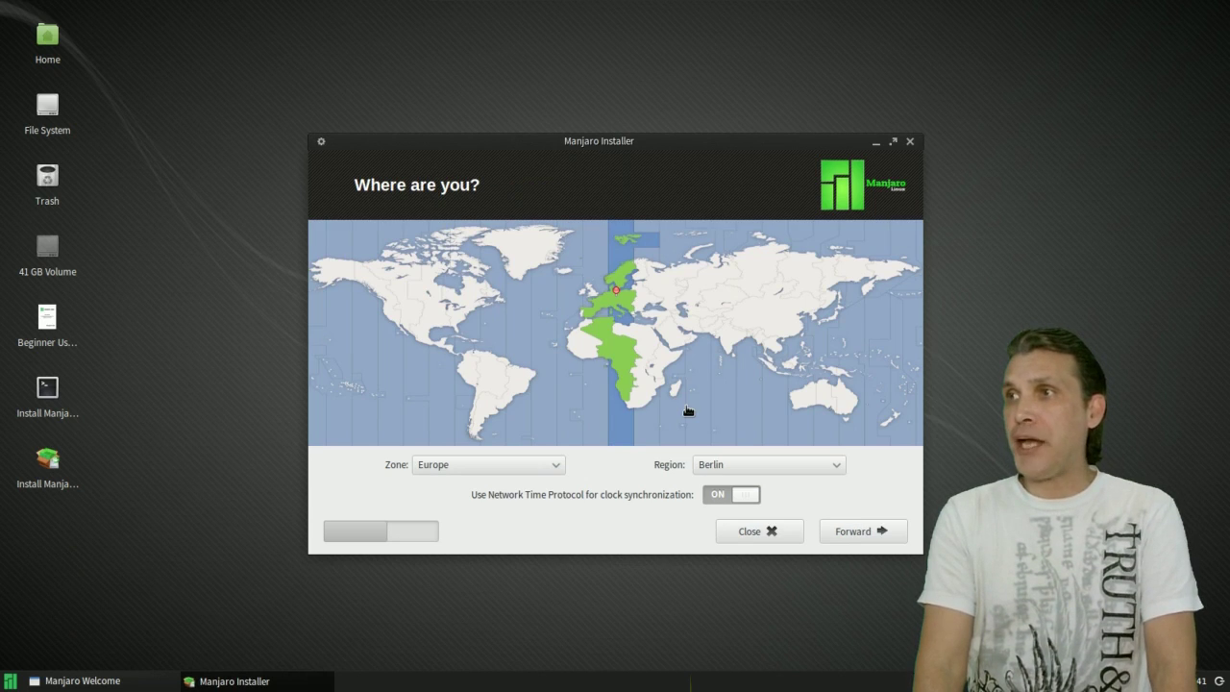
Pick America/New_York on the time zone map and continue to the keyboard layout
click(456, 328)
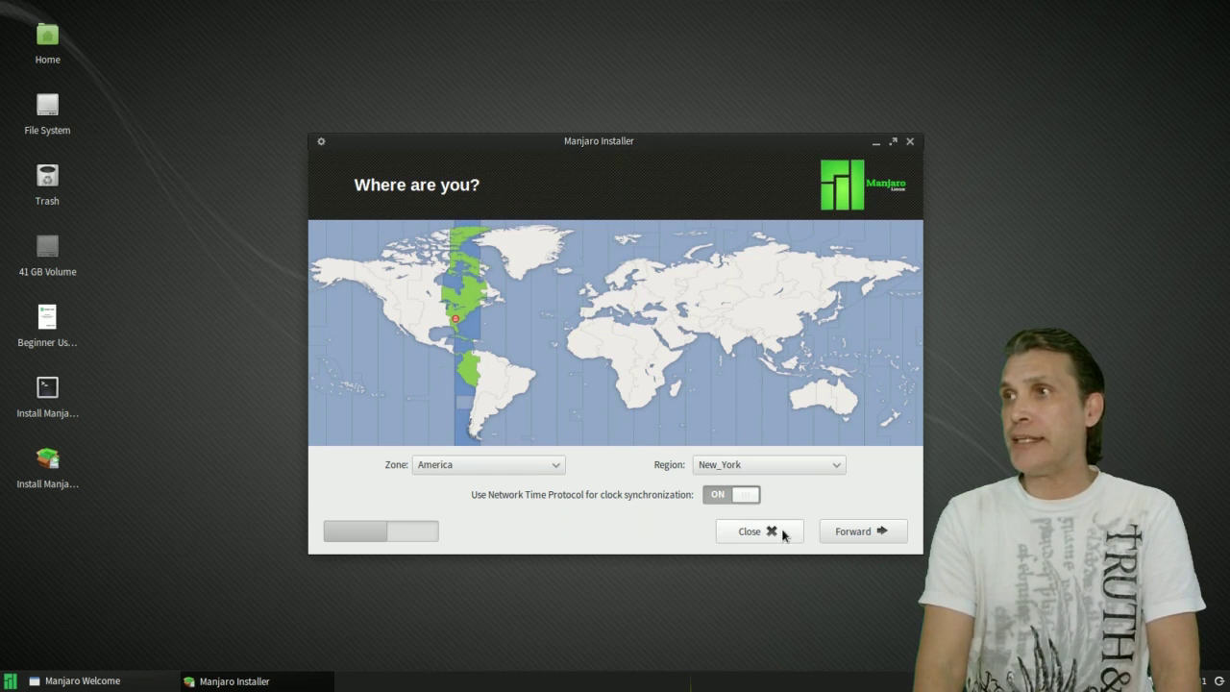
click(887, 540)
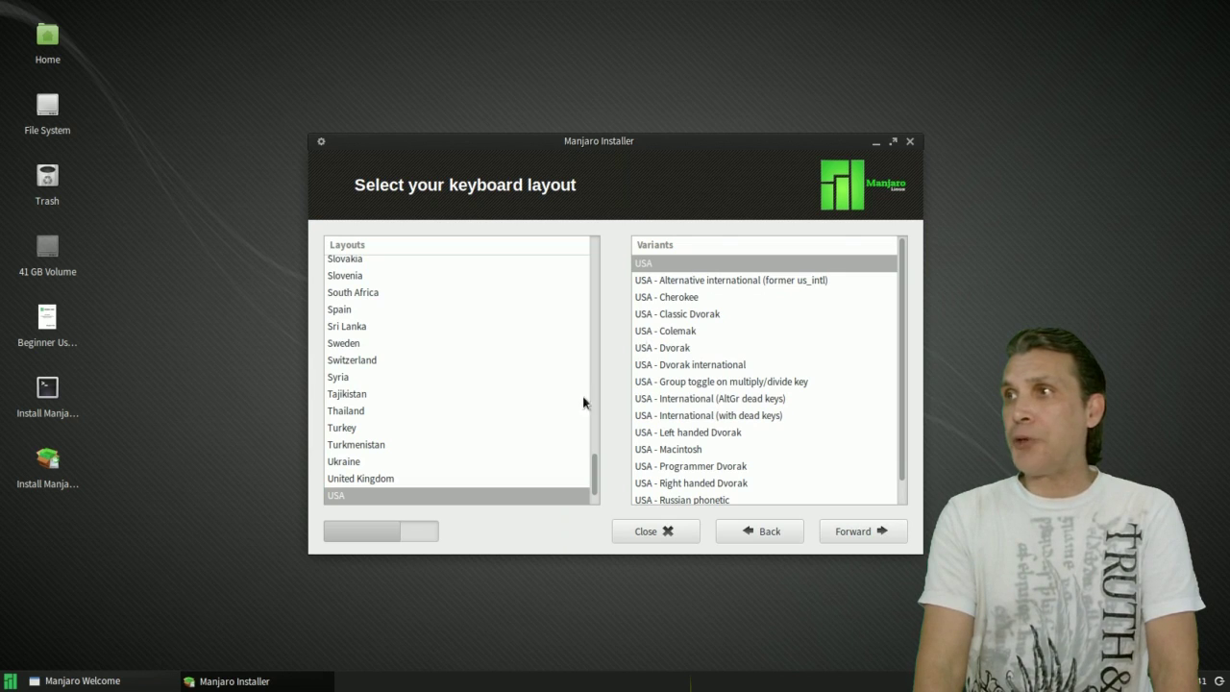
Keep the USA keyboard layout and enter the user's full name, computer name vb and a login username
click(865, 534)
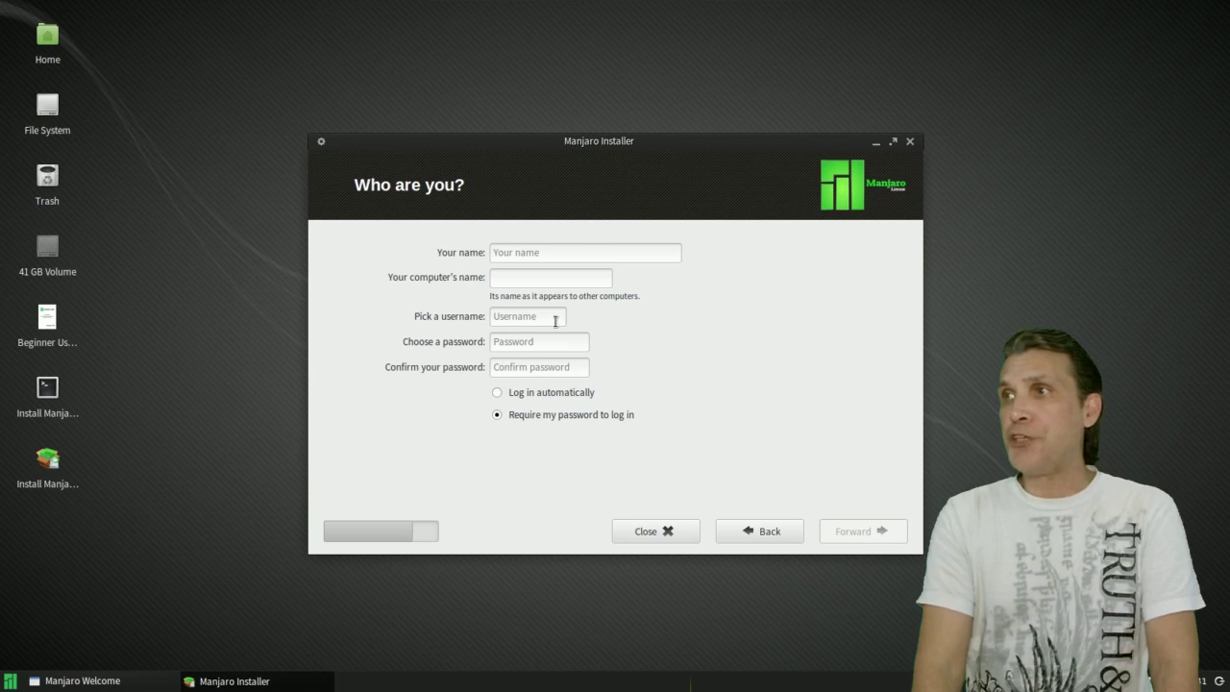
click(550, 253)
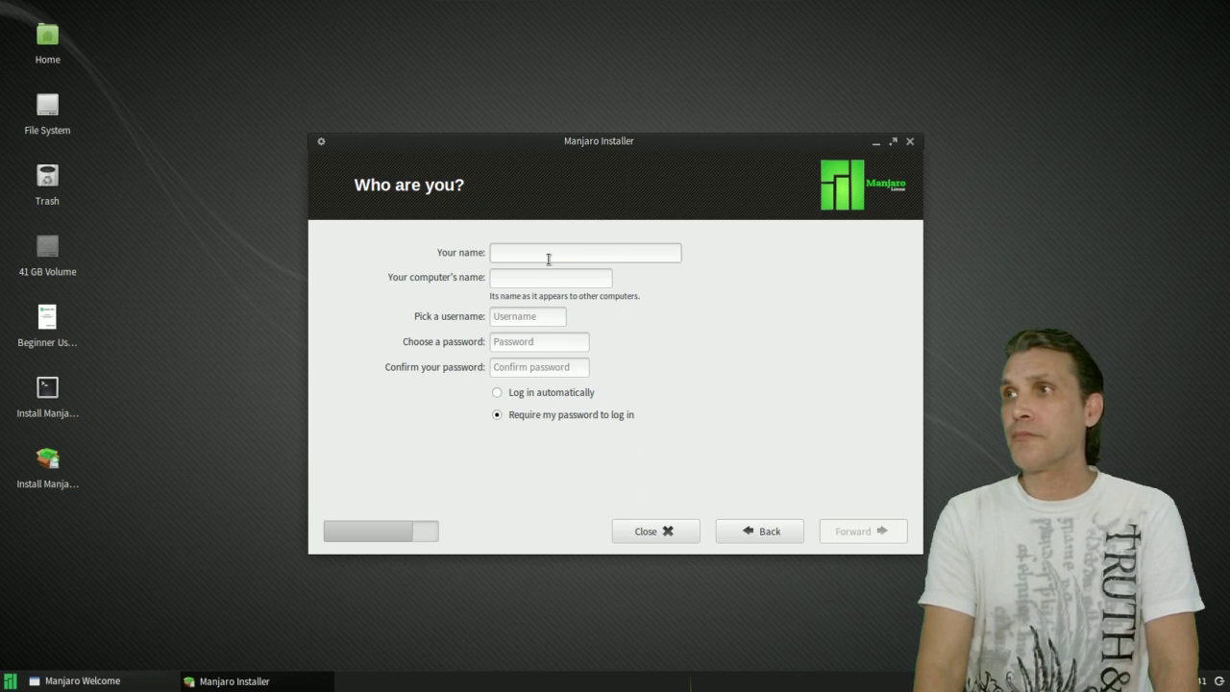
text(Spatry)
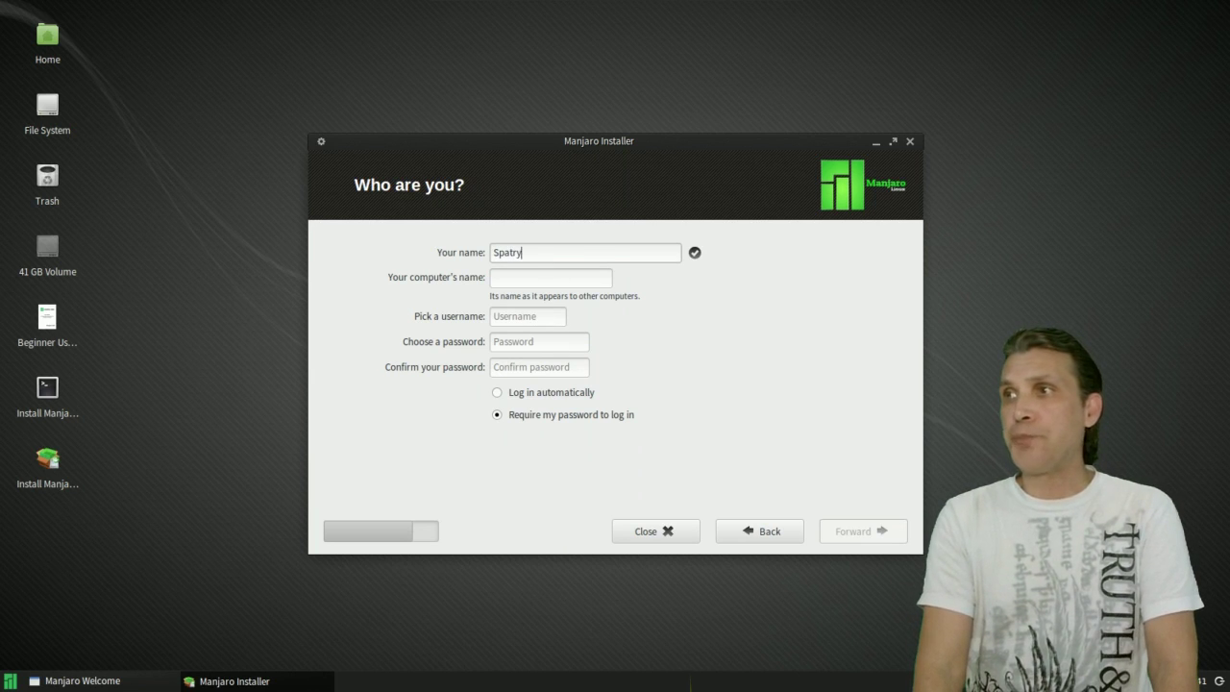
click(536, 279)
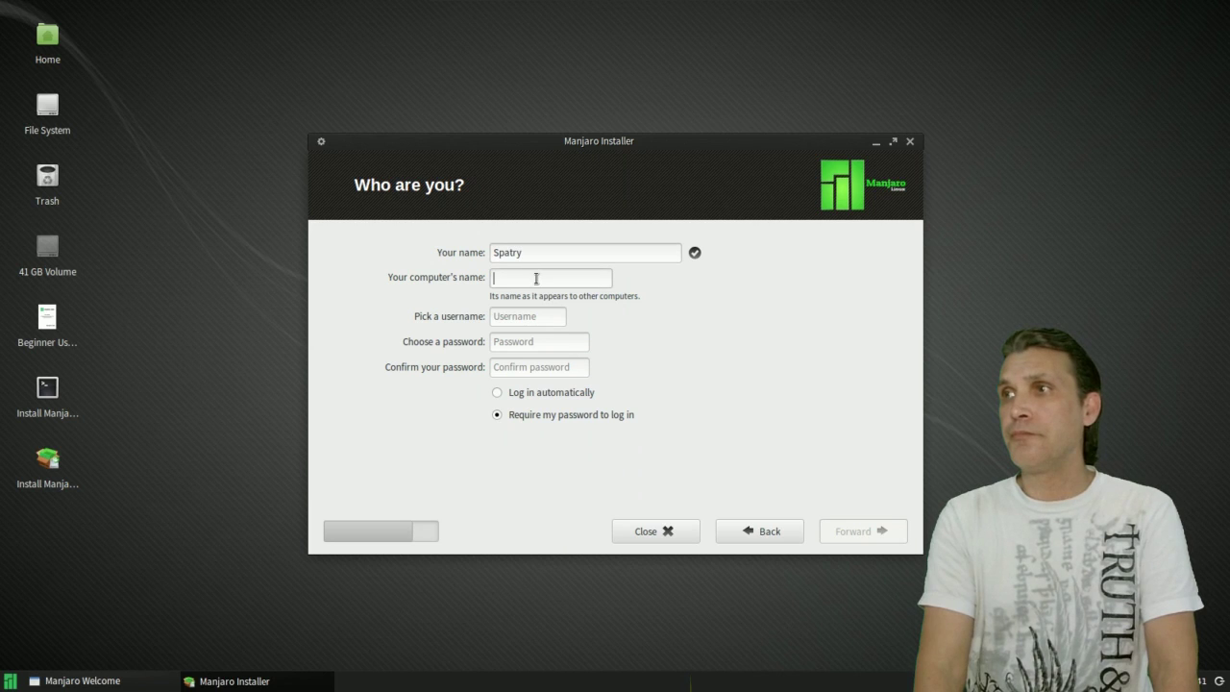
text(vb)
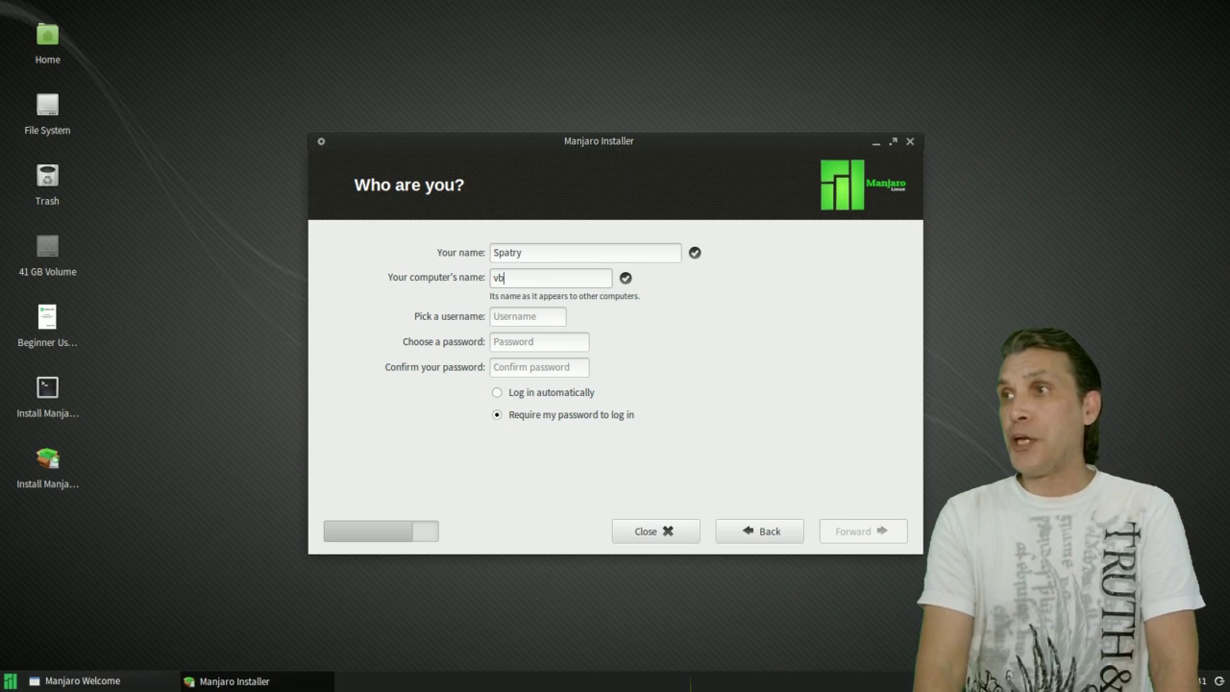
click(533, 317)
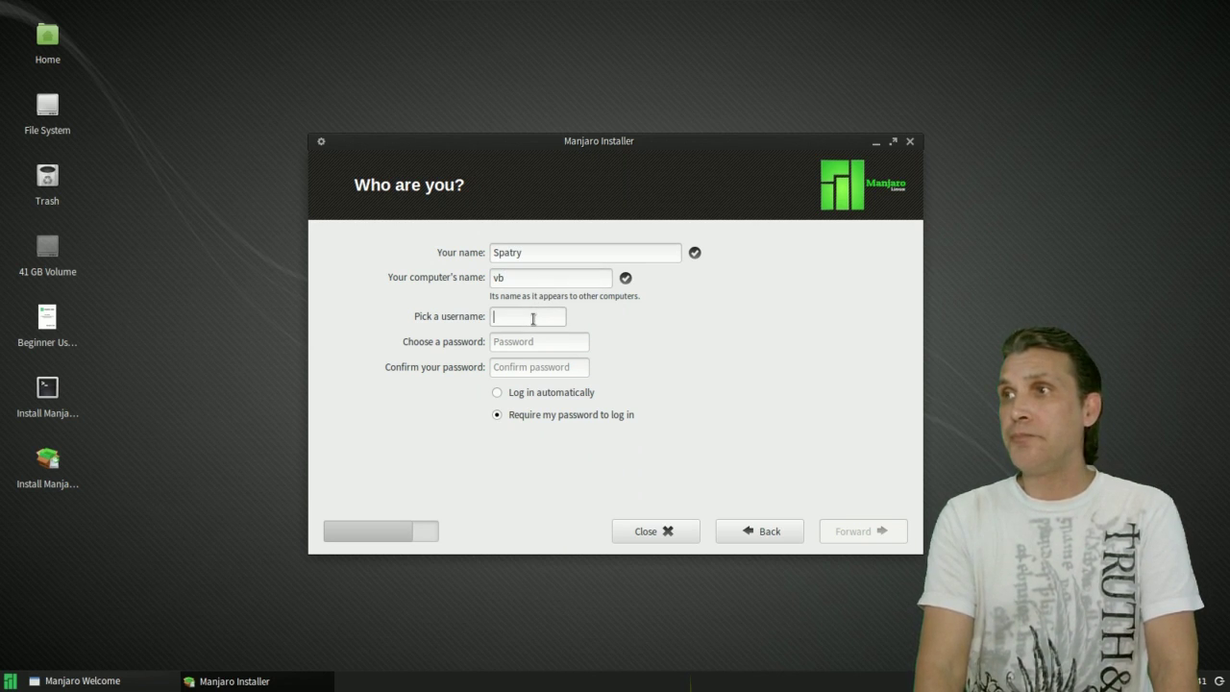
text(spax)
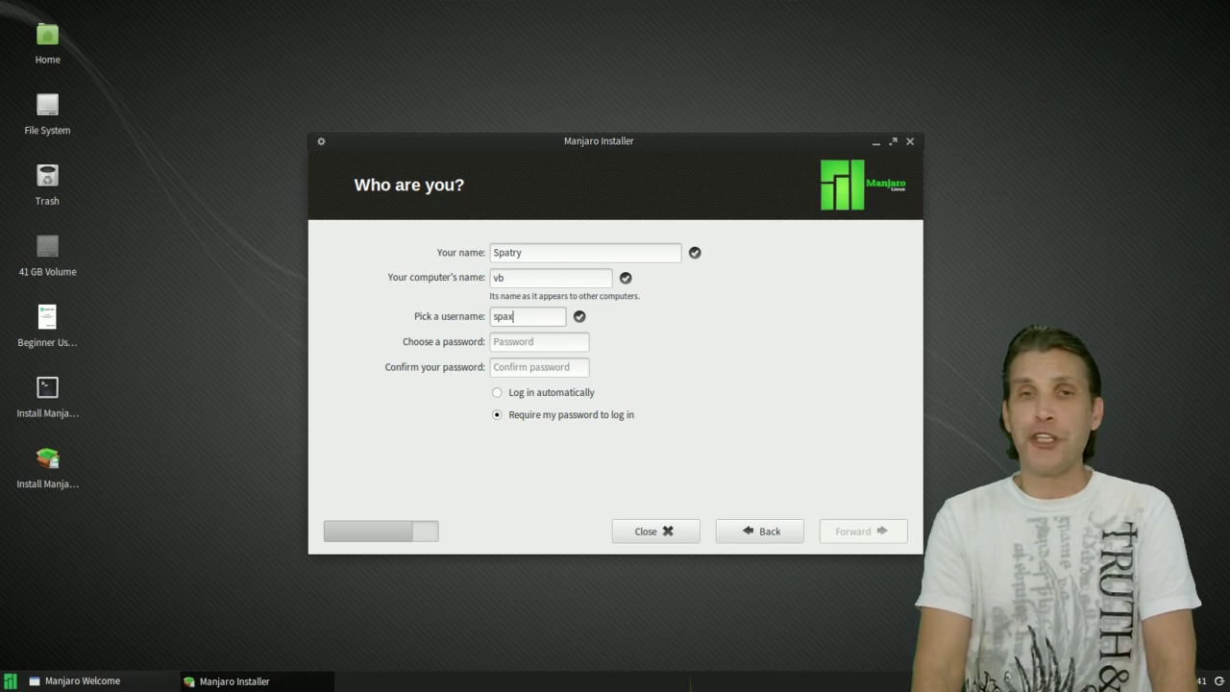
Enter and confirm the account password, then begin installing Manjaro
click(527, 341)
text(***)
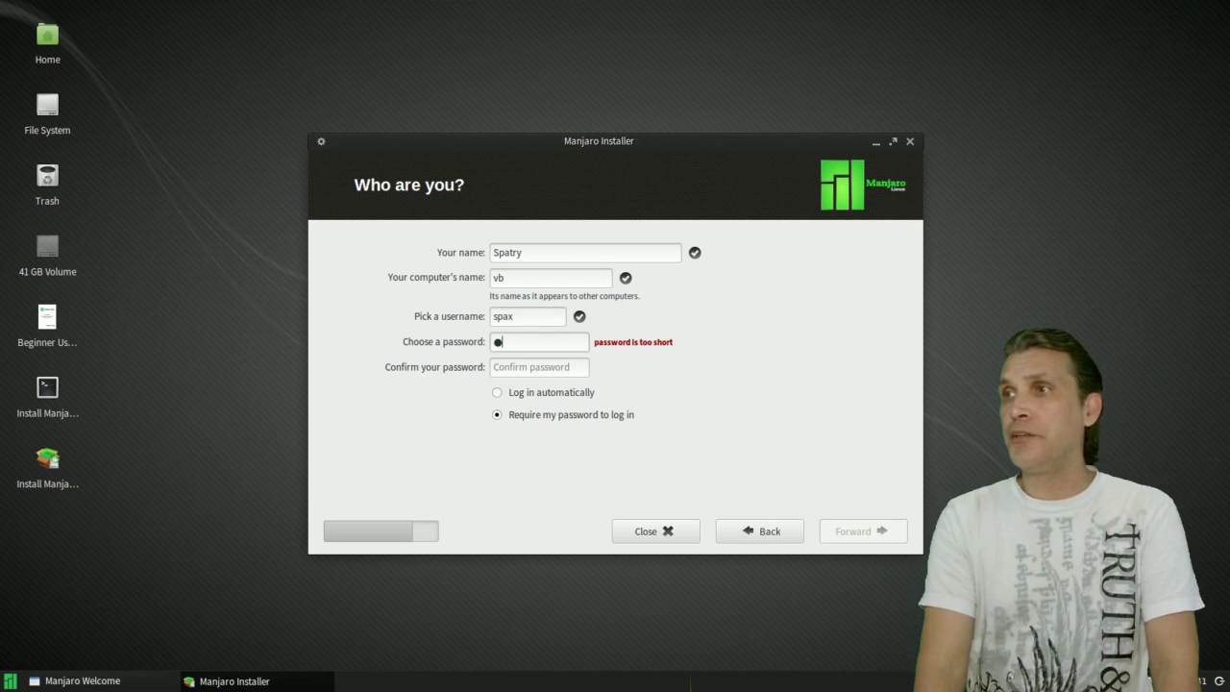
click(523, 366)
text(***)
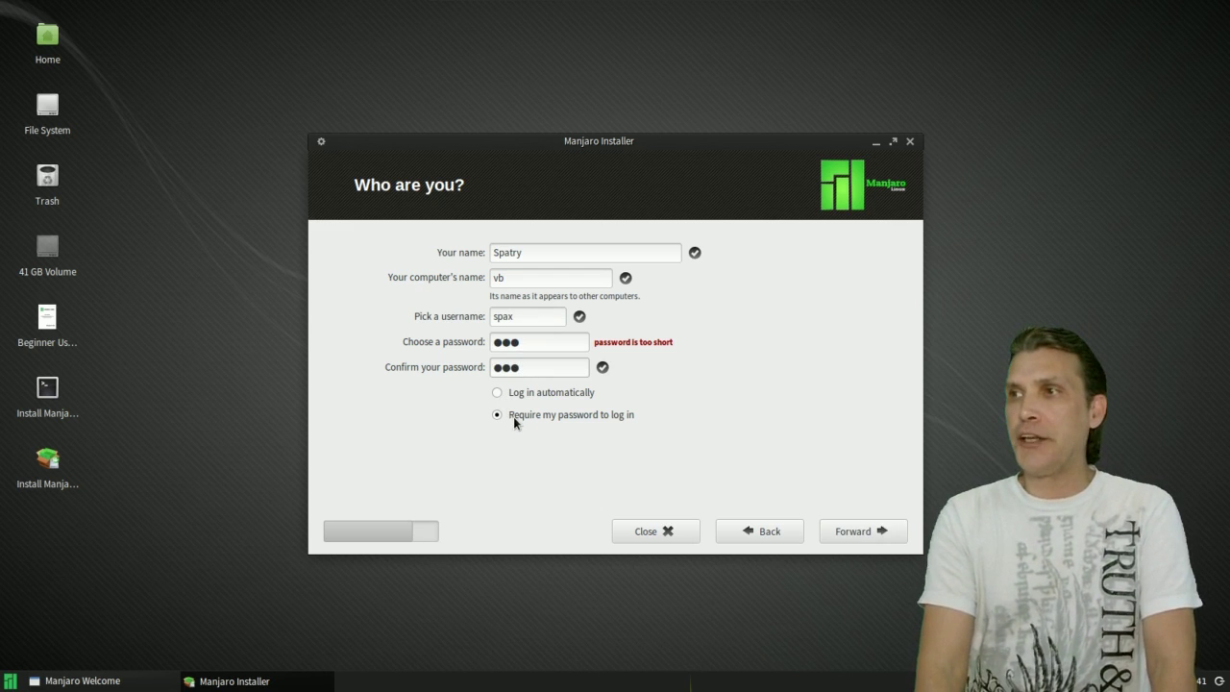
click(841, 530)
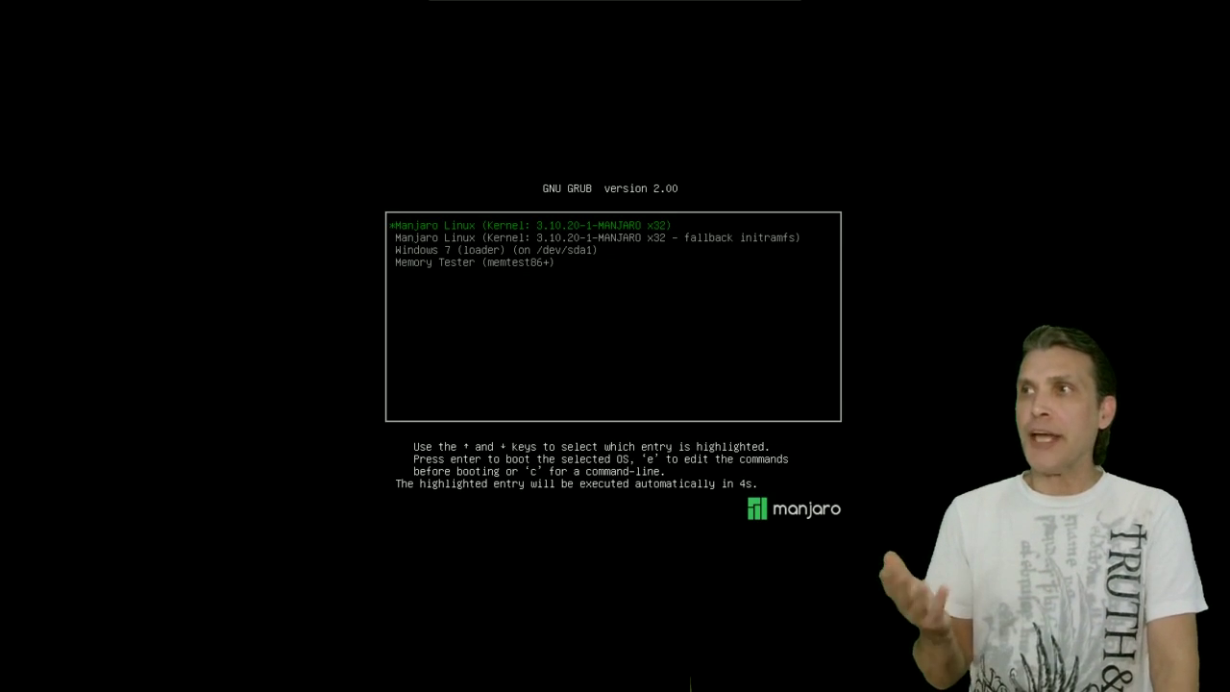
Choose the Windows 7 entry in the GRUB boot menu and boot it
key(Down)
key(Down)
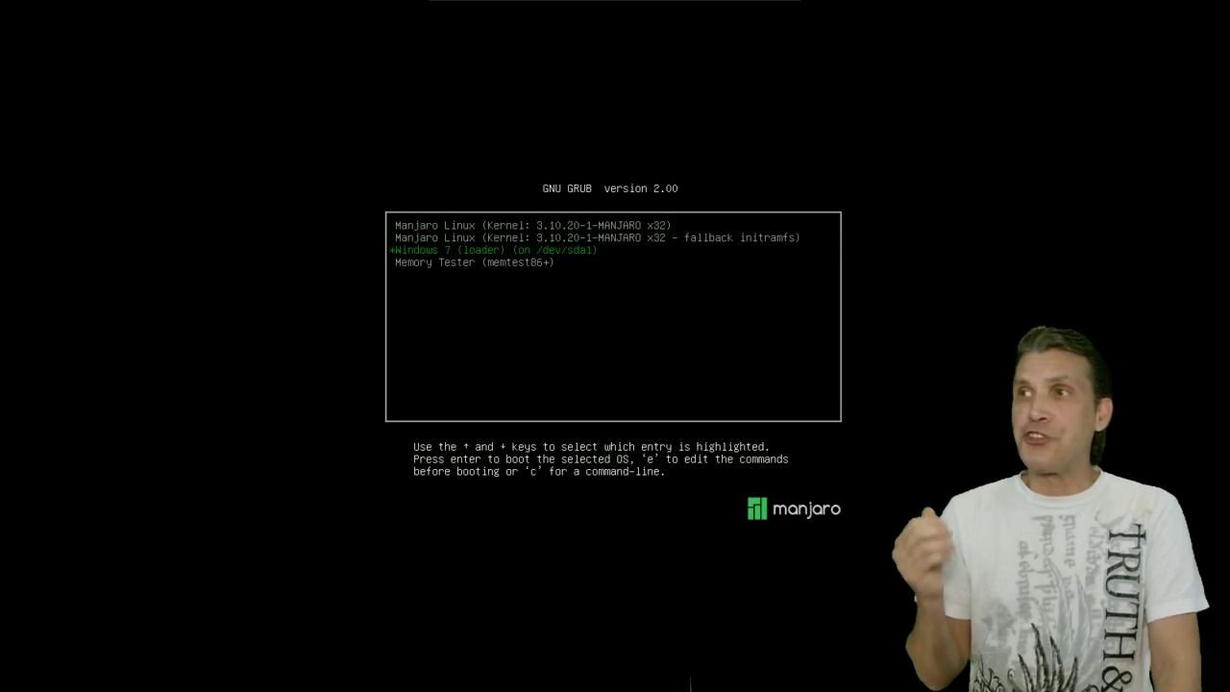
key(Return)
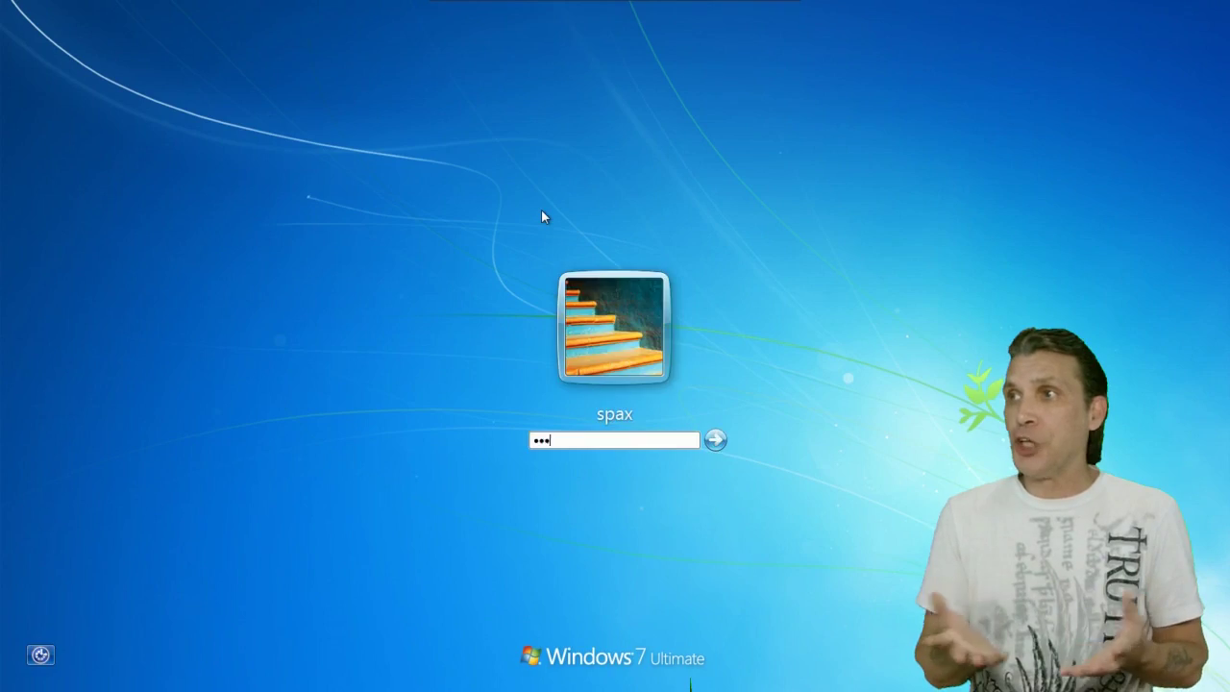
Log in to Windows and launch Minesweeper from All Programs > Games
key(Return)
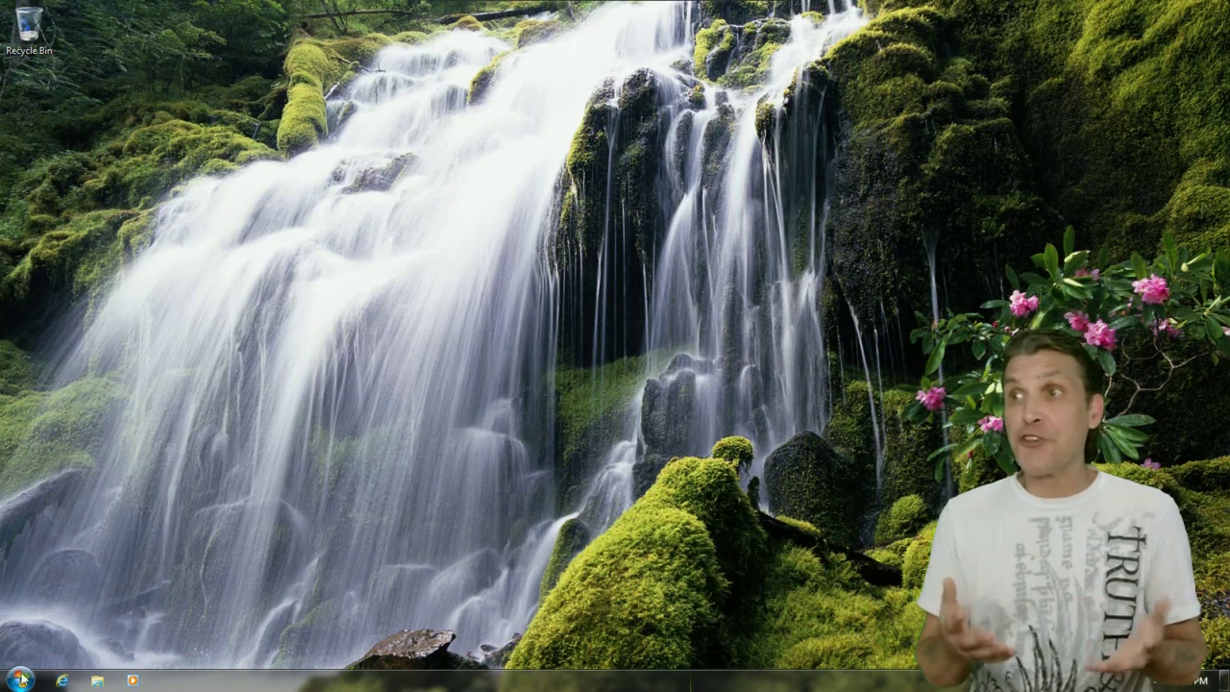
click(21, 680)
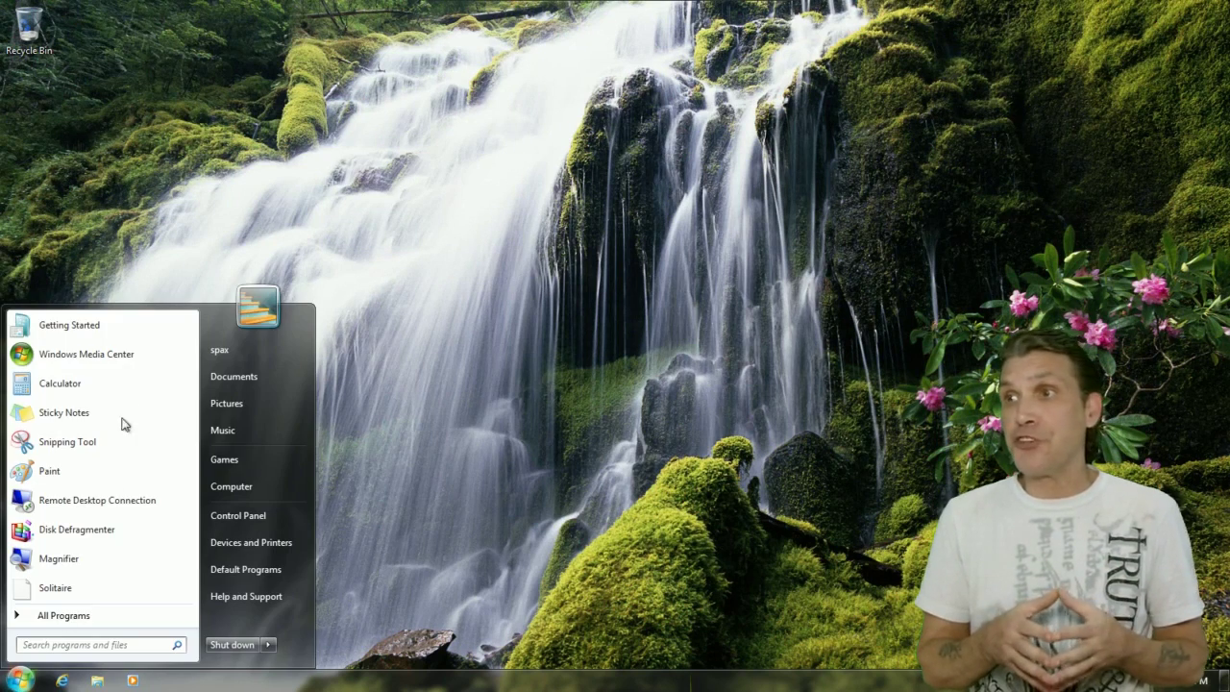
click(39, 615)
click(44, 409)
click(77, 545)
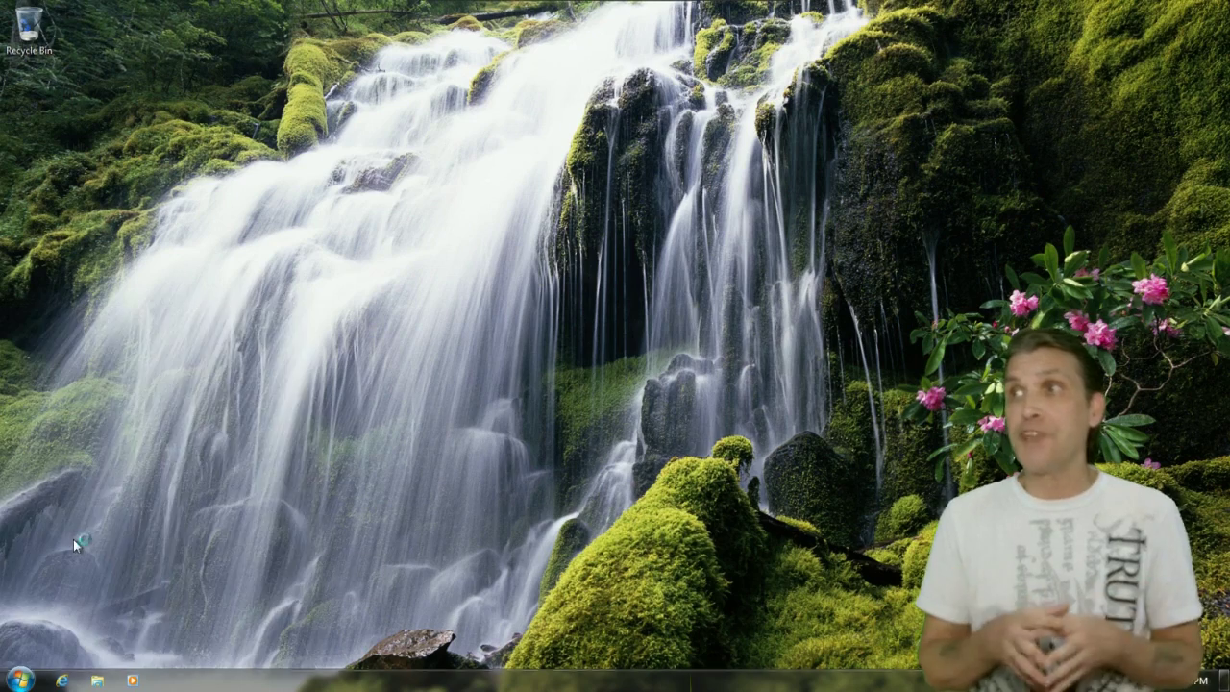
Play a round of Minesweeper, uncovering squares and flagging suspected mines, then reopen the Start menu
click(296, 387)
right_click(325, 266)
right_click(266, 326)
click(207, 181)
right_click(324, 237)
right_click(382, 207)
right_click(381, 149)
click(384, 181)
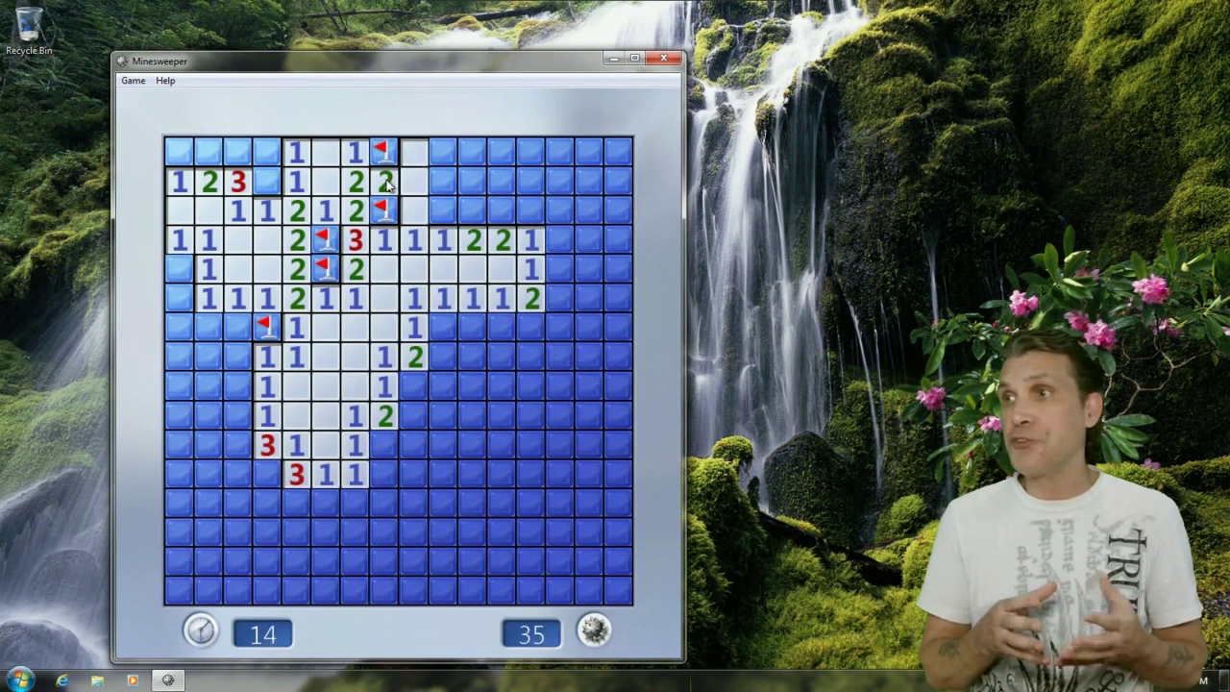
click(268, 151)
right_click(237, 150)
right_click(178, 268)
click(179, 327)
right_click(237, 473)
click(237, 502)
right_click(381, 444)
right_click(296, 502)
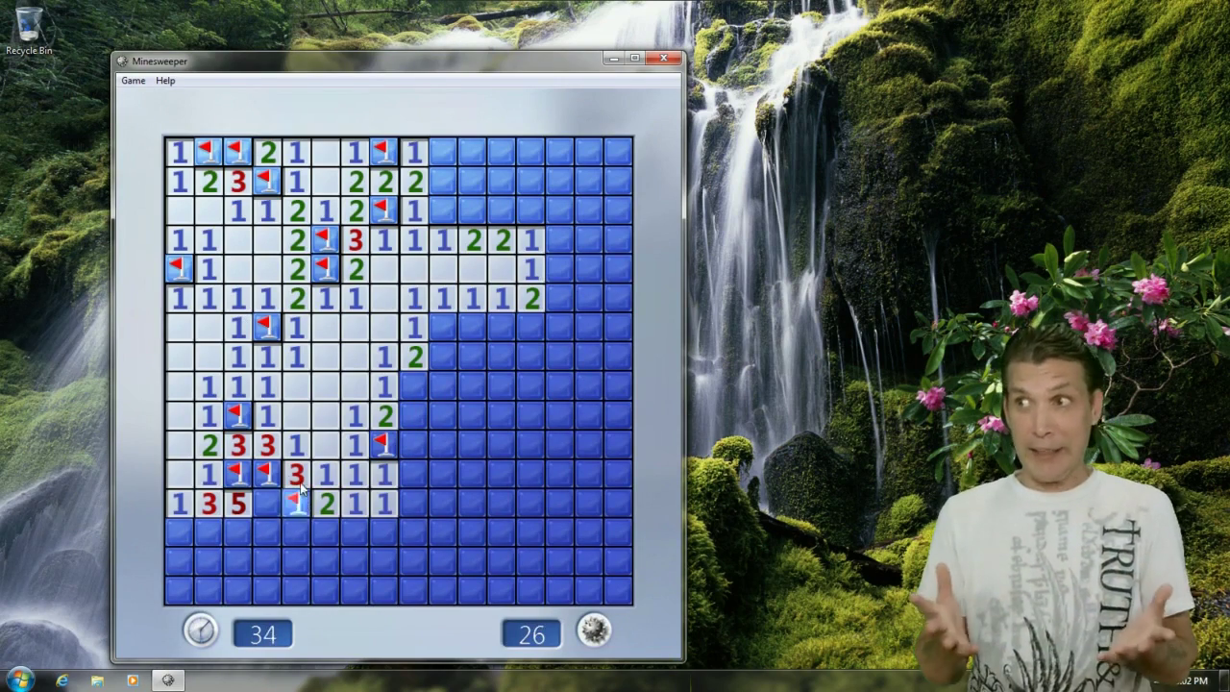
right_click(267, 503)
click(502, 444)
right_click(443, 503)
click(560, 415)
right_click(355, 531)
right_click(415, 591)
right_click(443, 590)
right_click(325, 591)
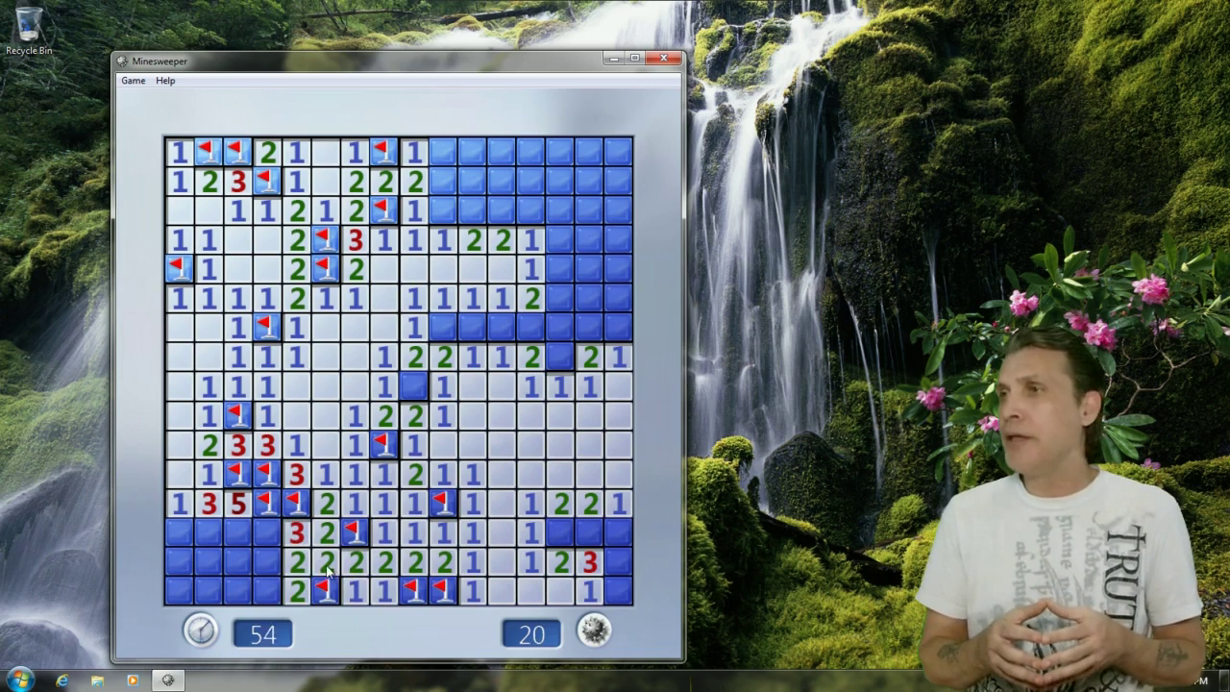
click(268, 590)
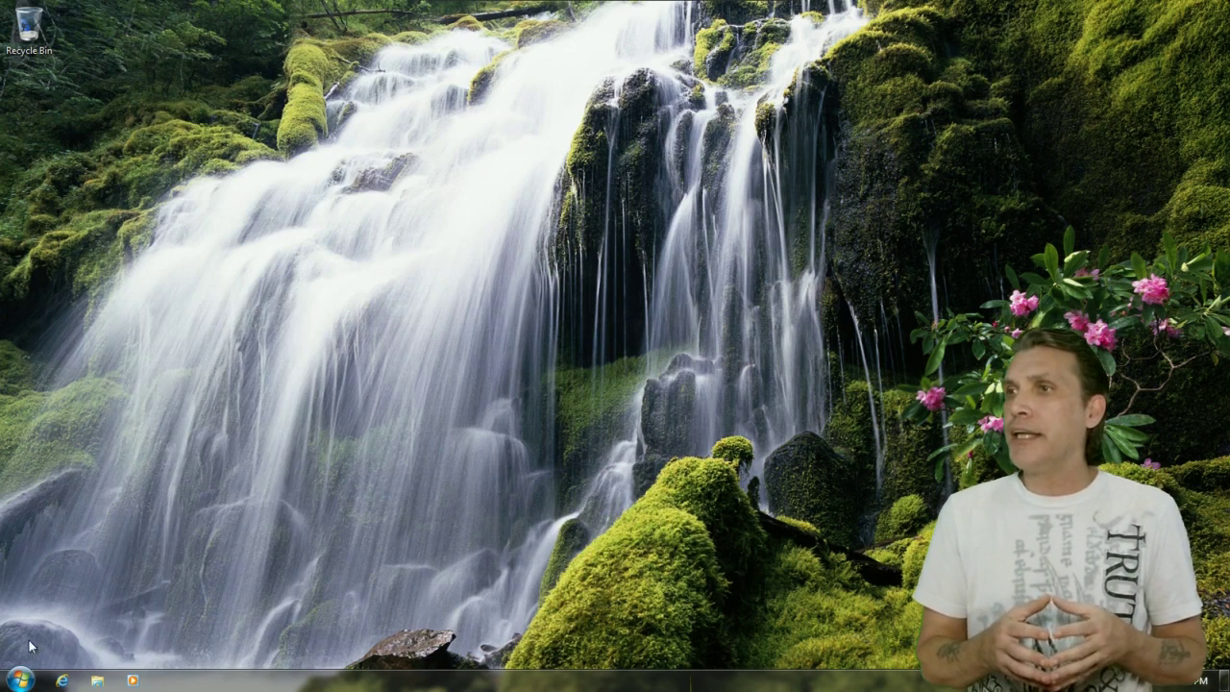
click(21, 680)
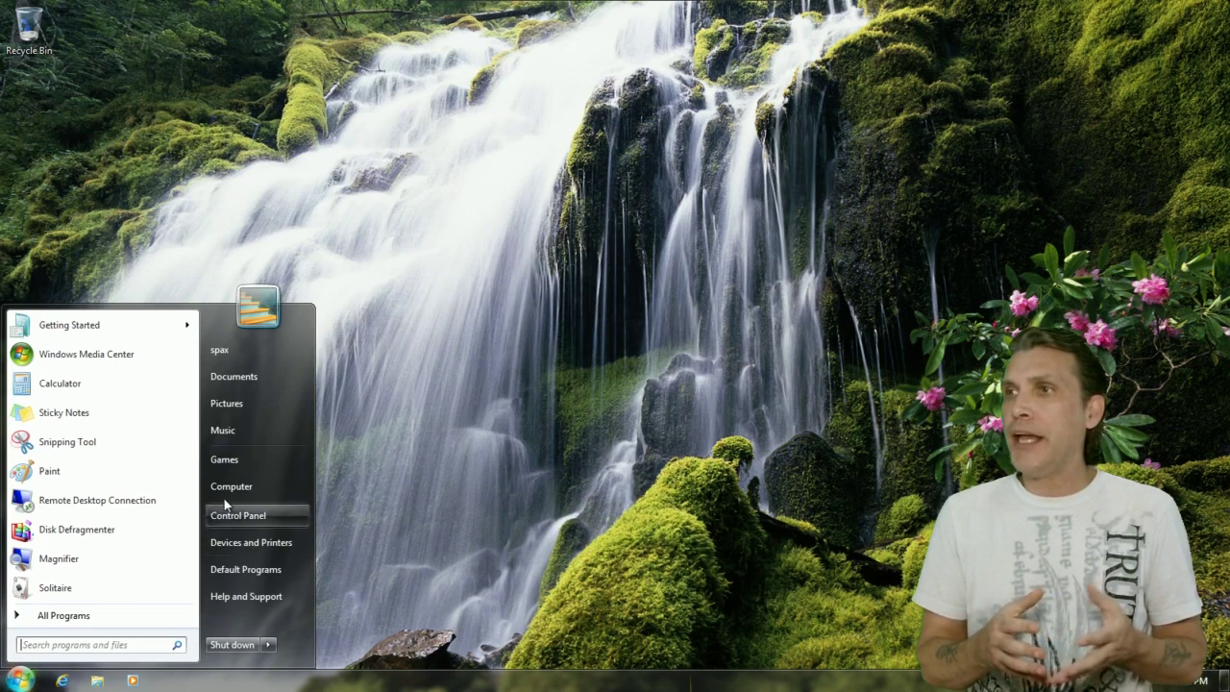
Check drive C:'s properties in Explorer, showing 26.8 GB free of 38.3 GB
click(237, 380)
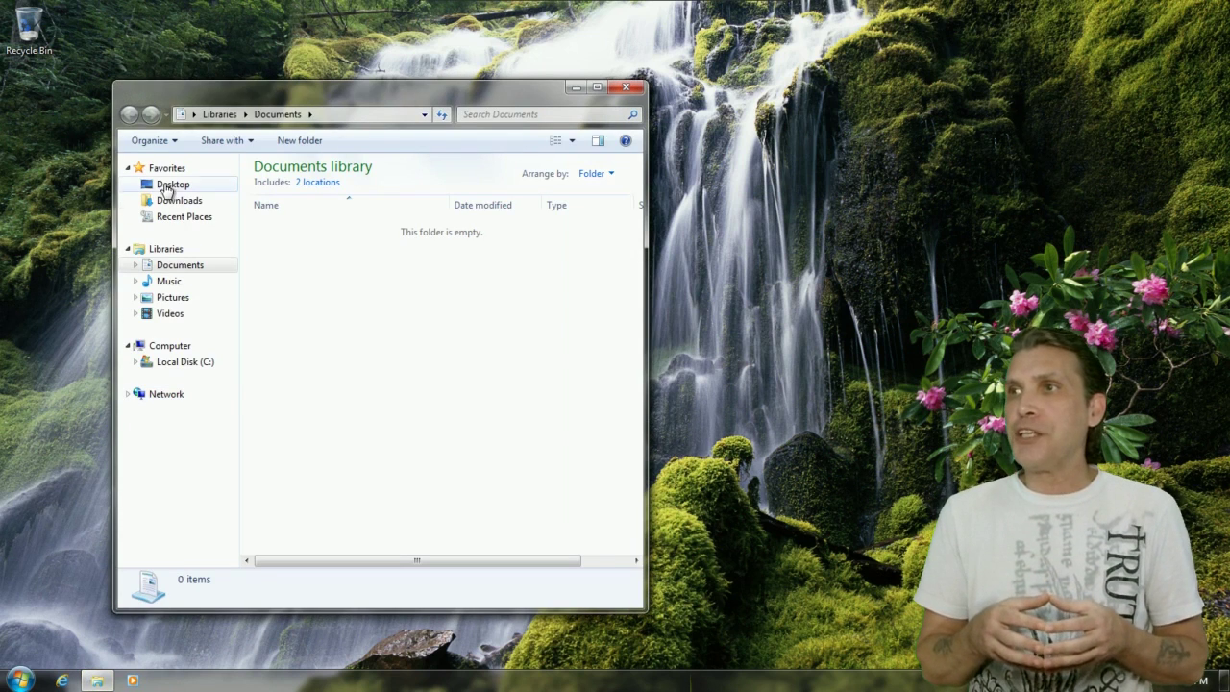
click(167, 367)
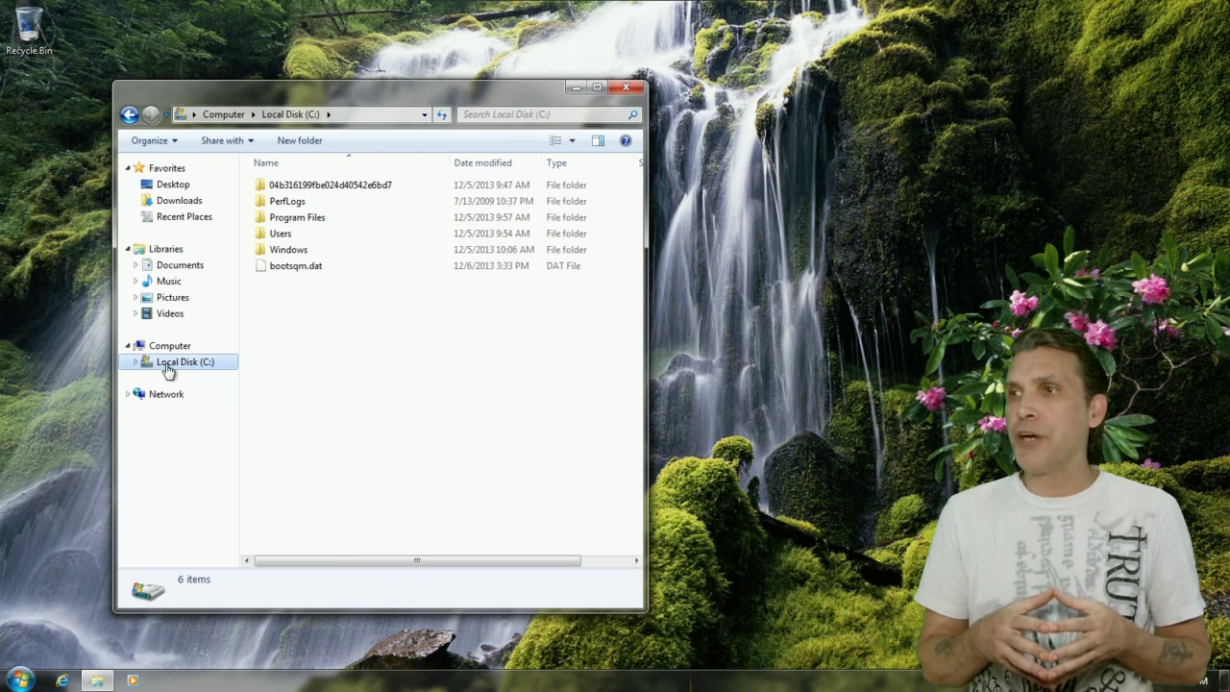
right_click(168, 370)
click(204, 565)
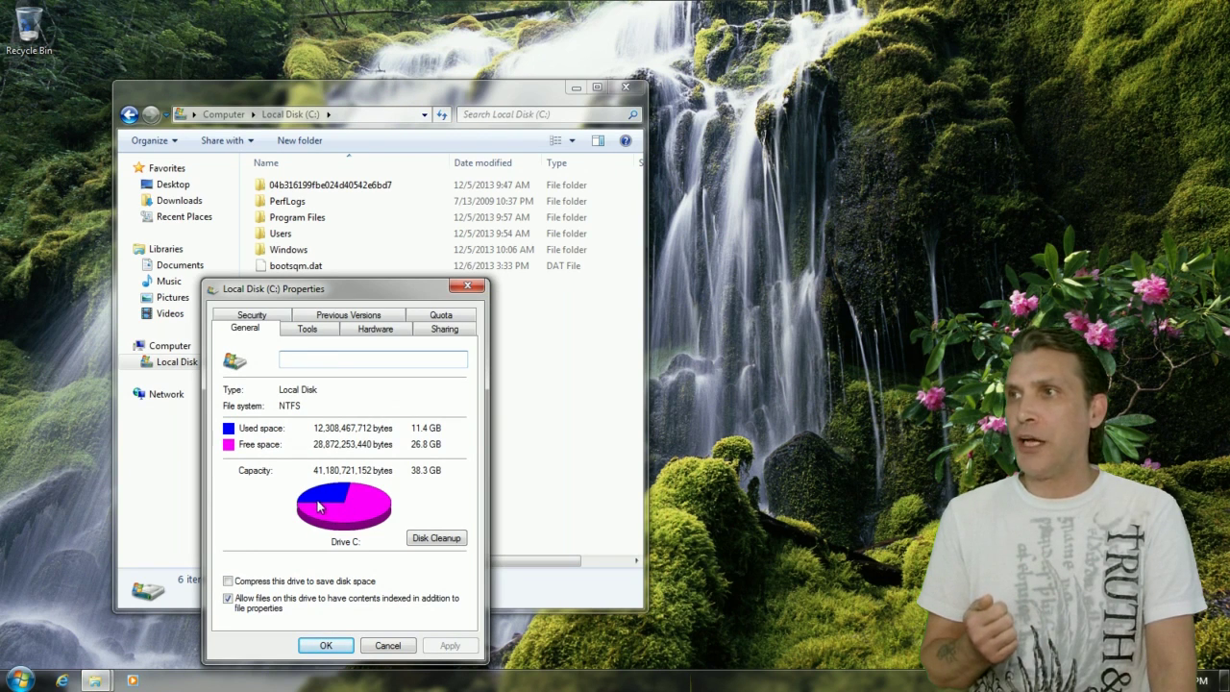
click(468, 287)
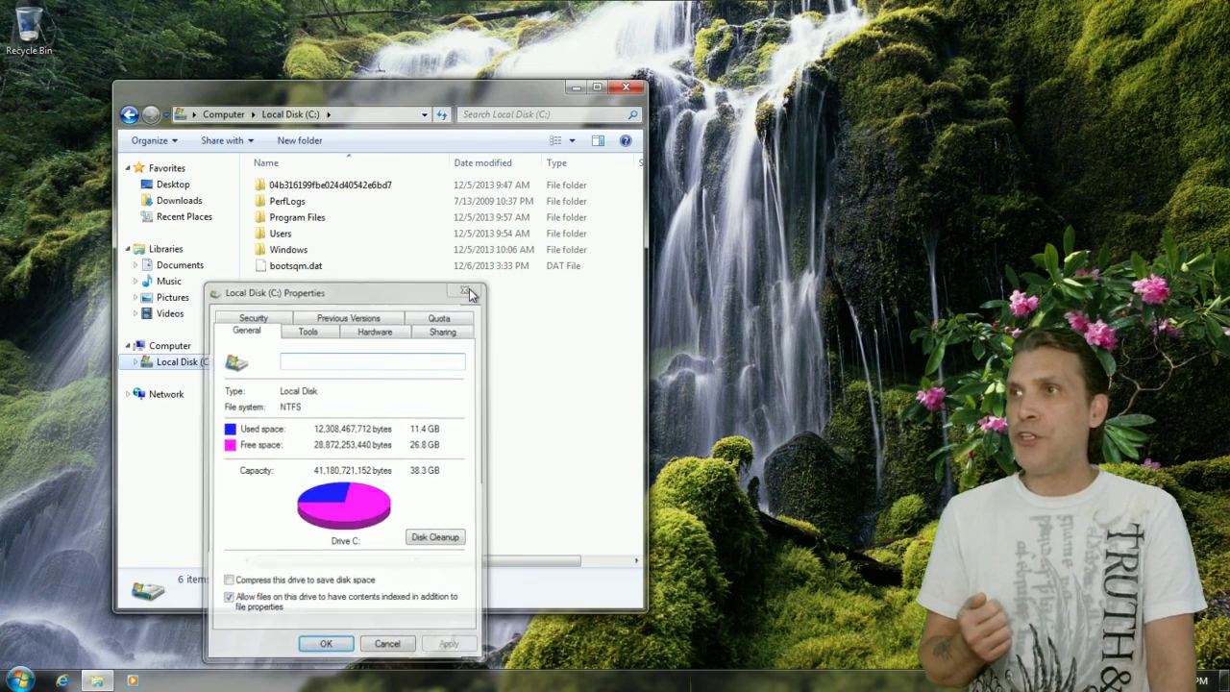
Close Explorer and restart Windows from the Start menu
click(163, 346)
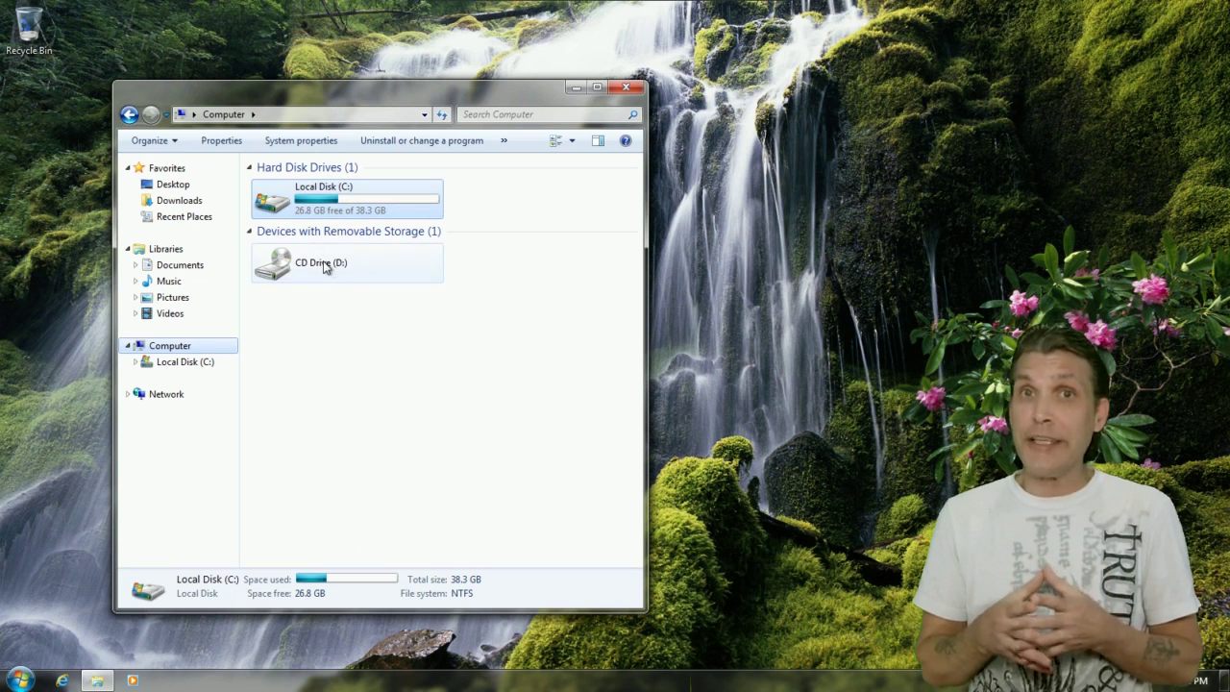
click(626, 88)
click(19, 679)
click(267, 644)
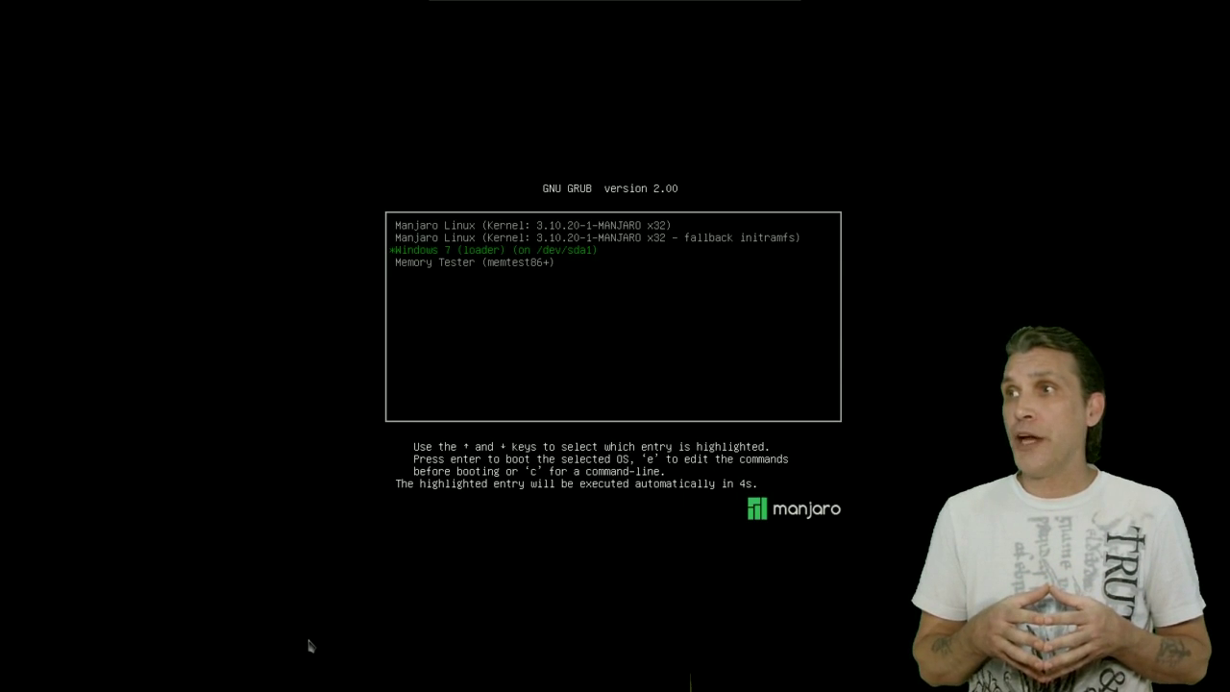
Select the first Manjaro Linux entry in GRUB and boot it
key(Up)
key(Up)
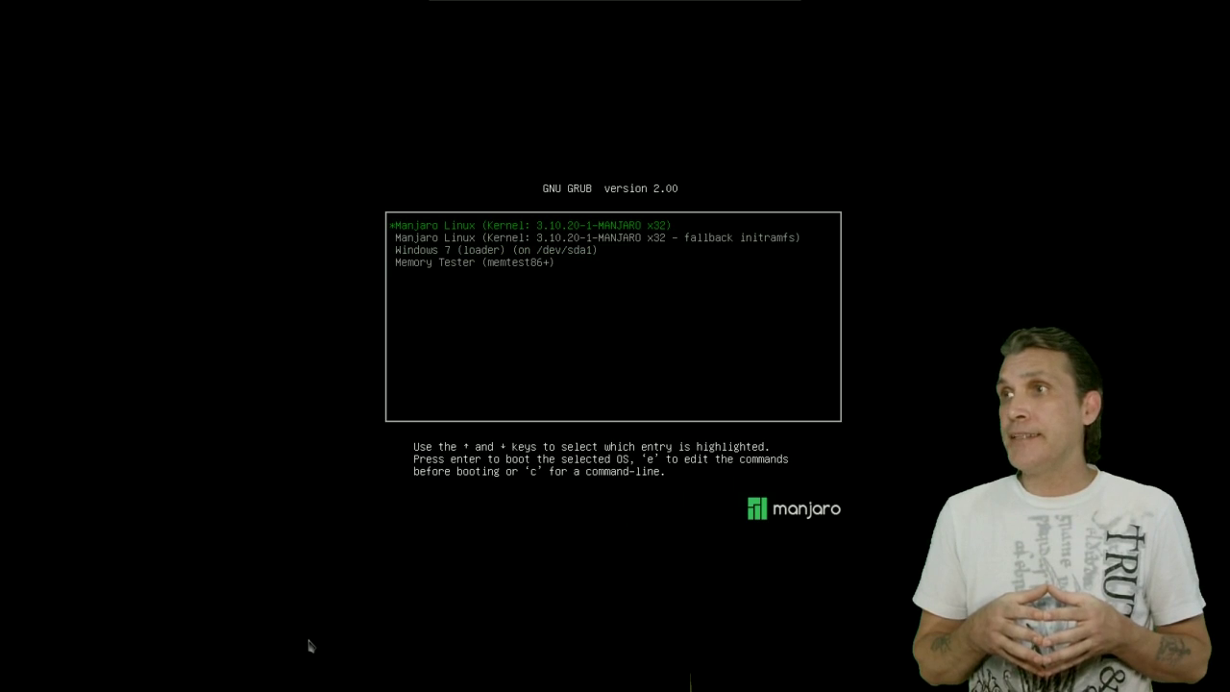
key(Return)
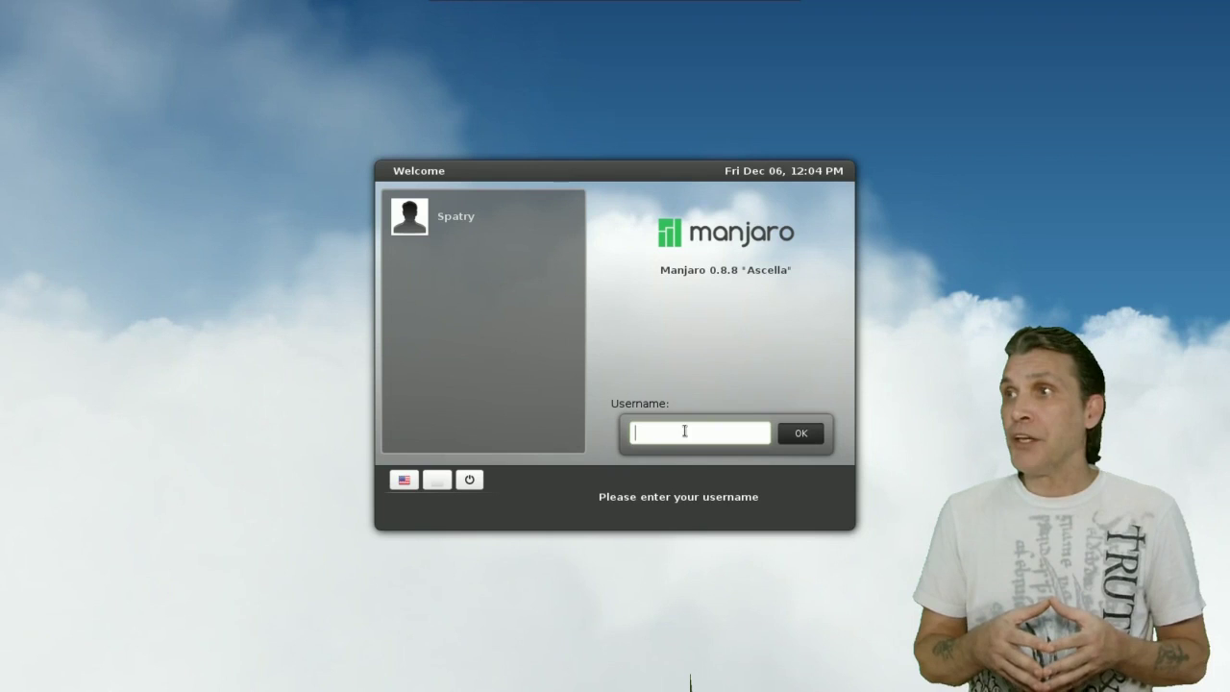
Log in to Manjaro, close the Manjaro Welcome window and select the Home folder on the desktop
click(414, 221)
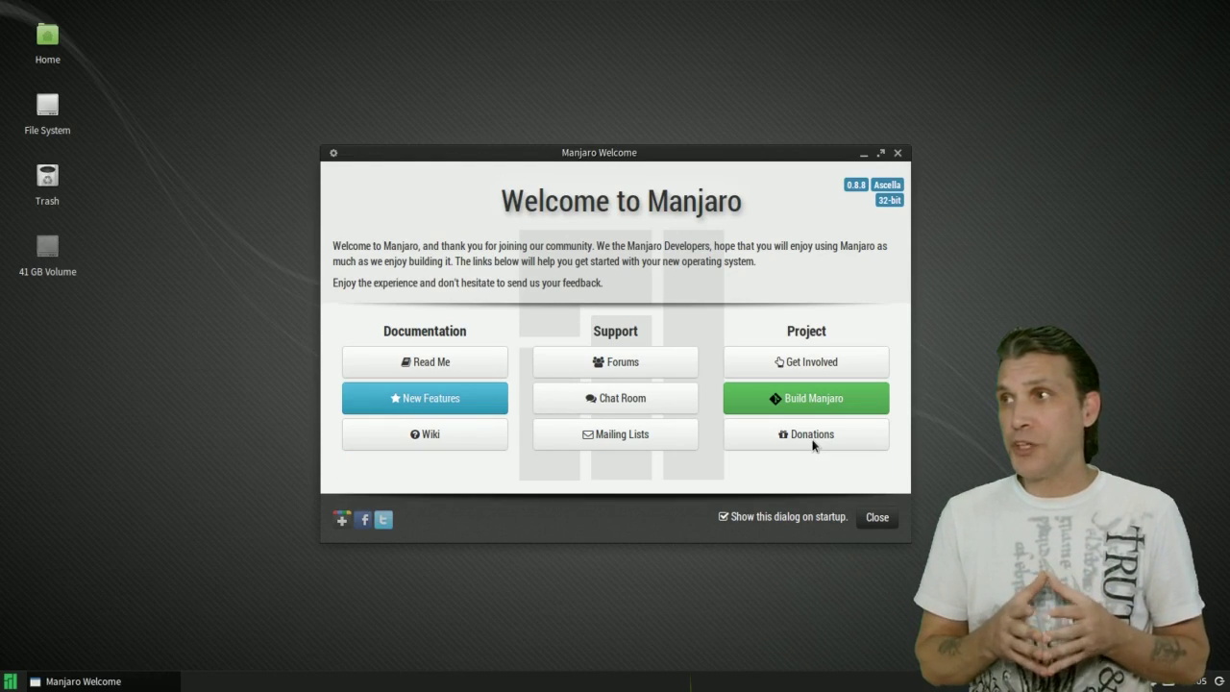
click(900, 154)
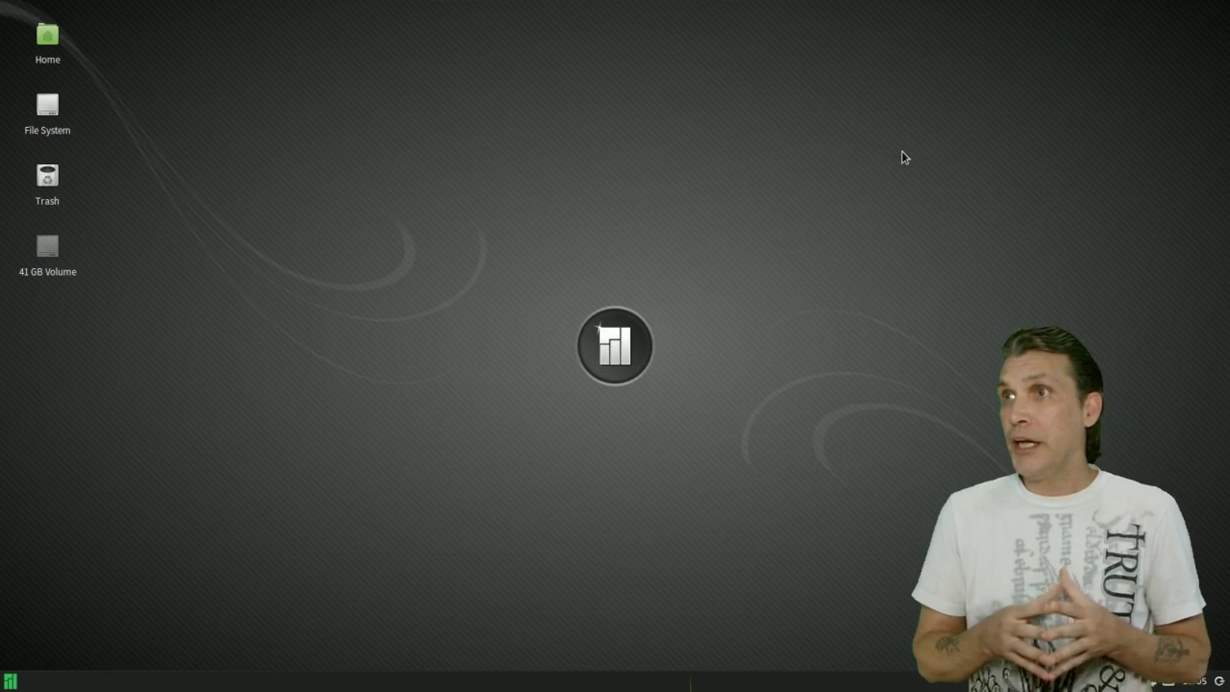
click(50, 38)
Open the Home folder and restore, widen and centre the file manager window
double_click(50, 39)
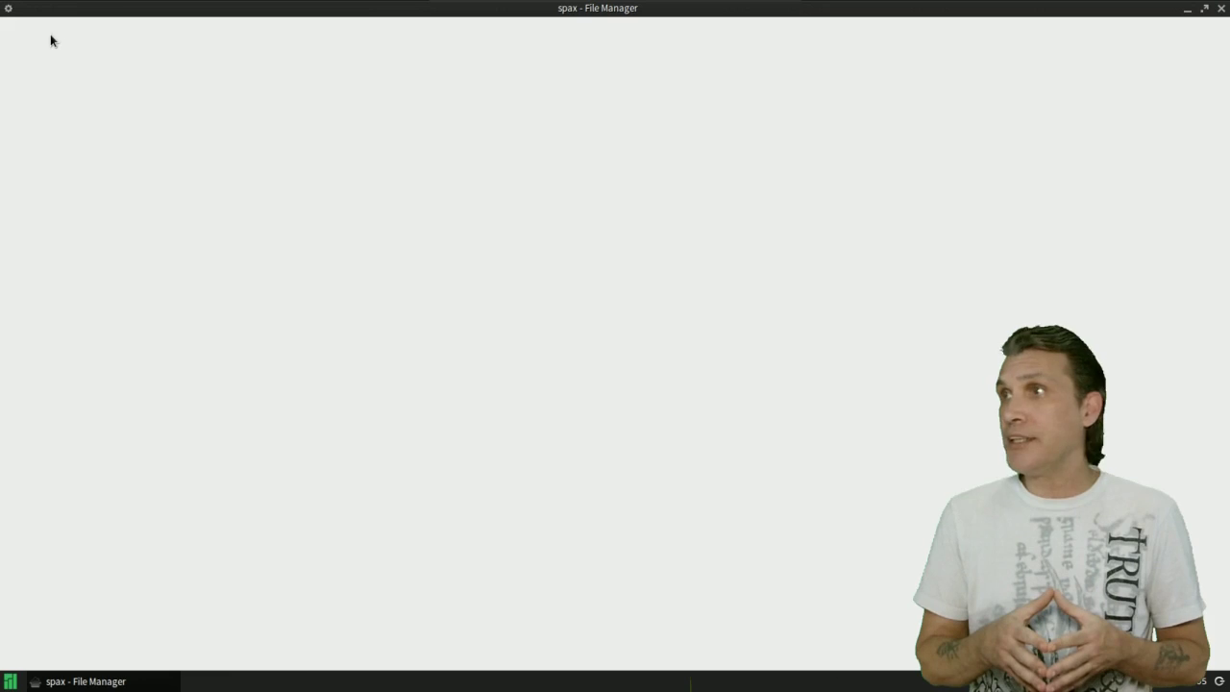
click(1205, 10)
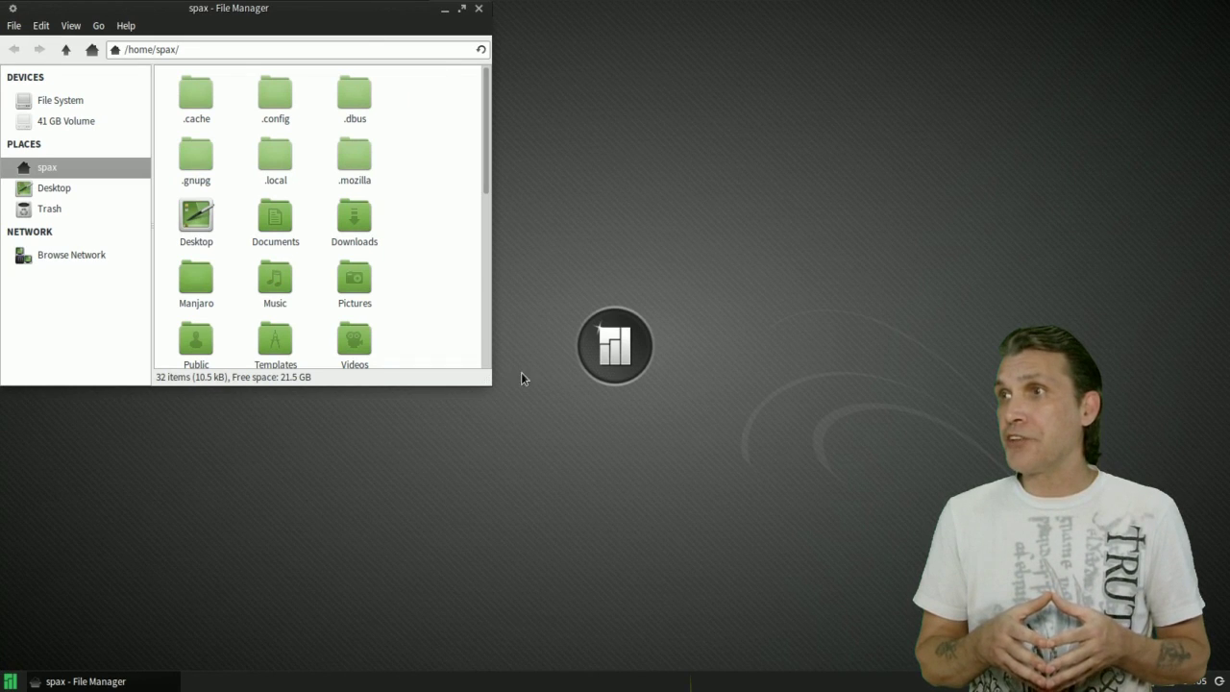
drag(487, 376, 743, 380)
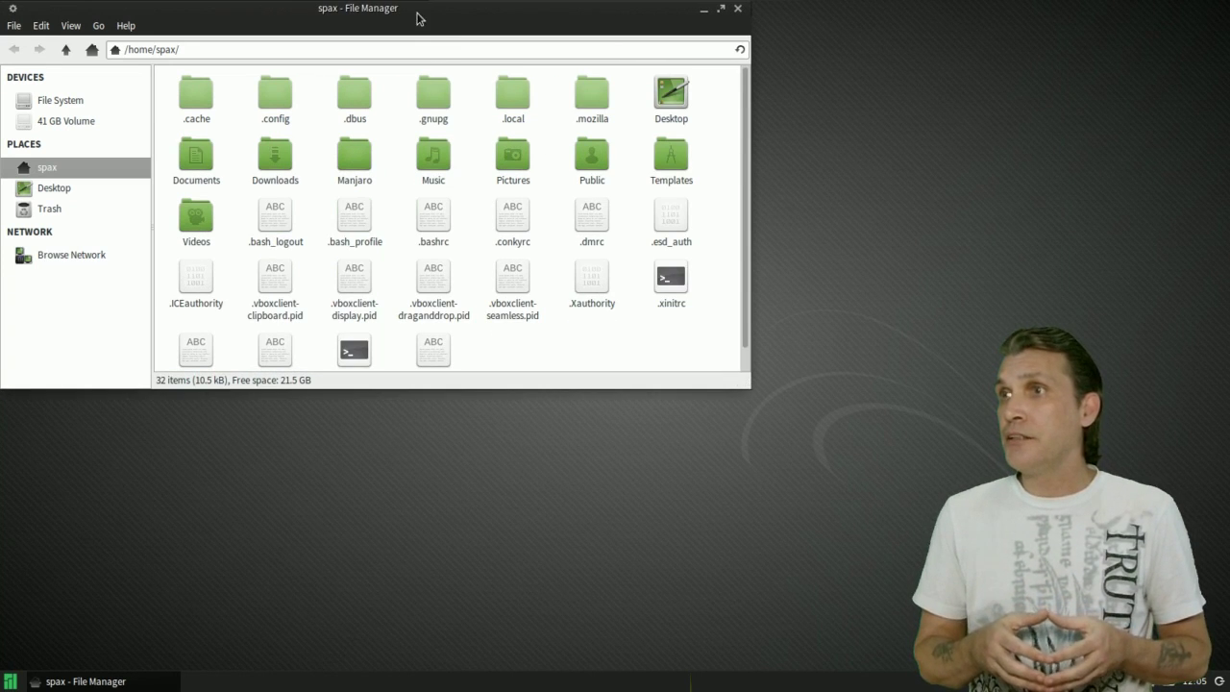
drag(418, 17, 575, 46)
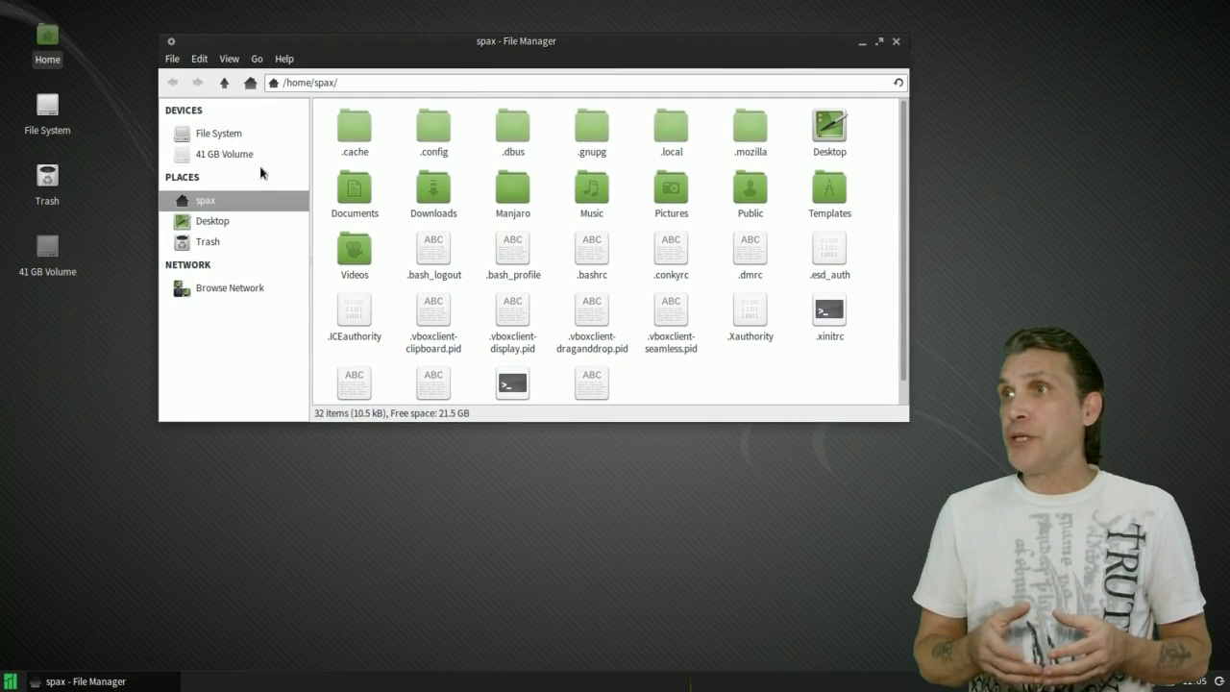
Mount the 41 GB Windows volume, browse its 15 items, return home, and close the file manager
click(234, 159)
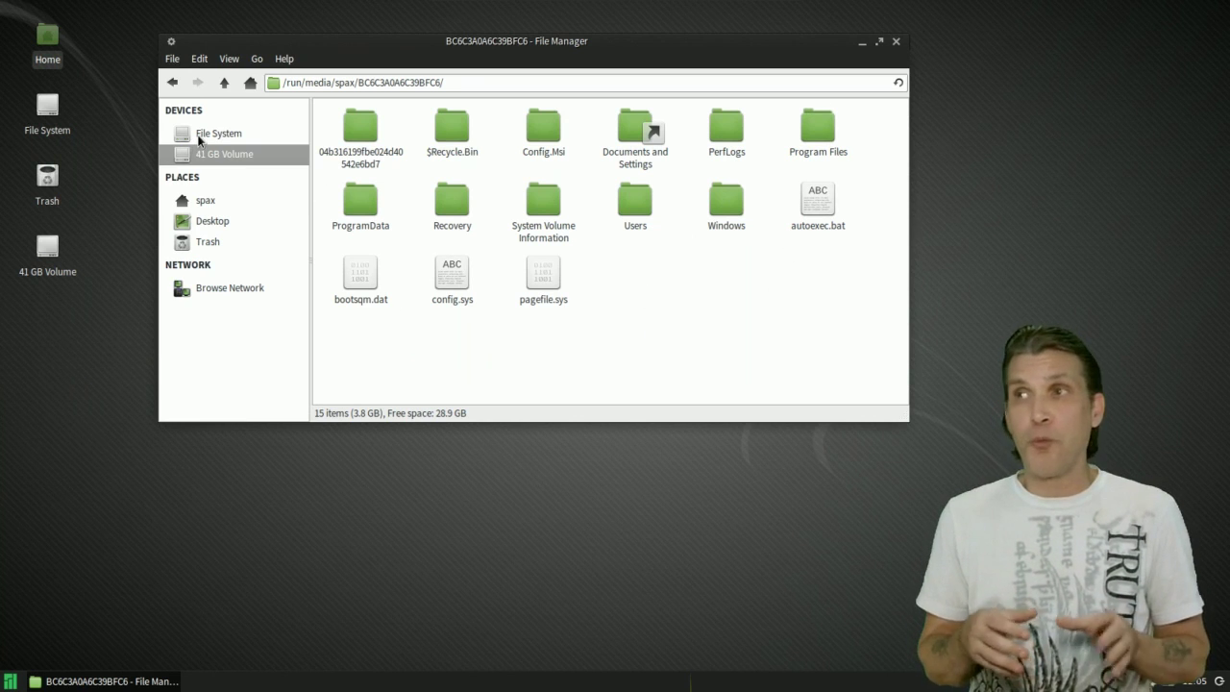
click(205, 200)
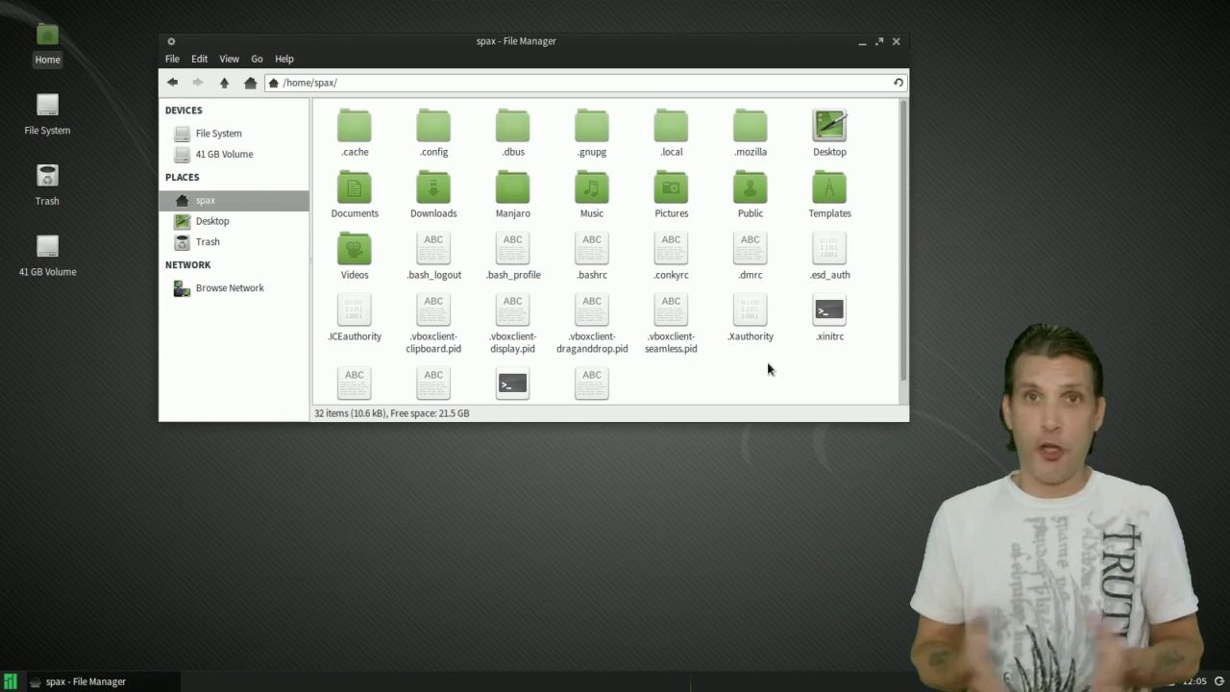
click(896, 43)
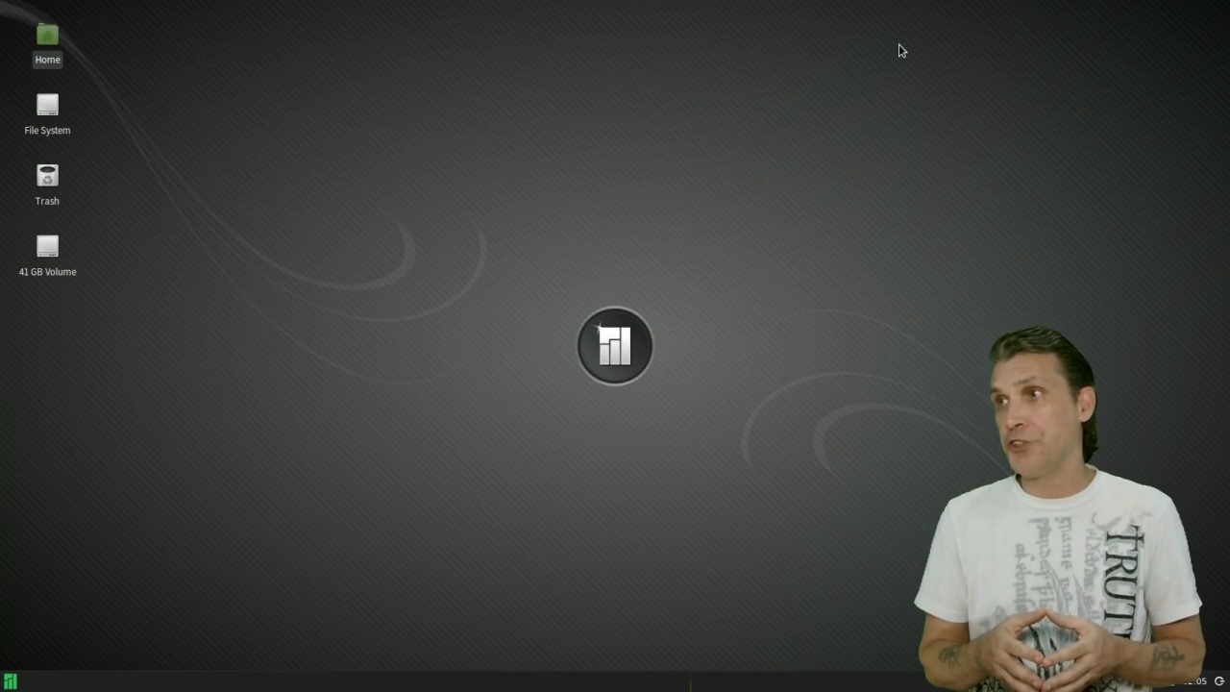